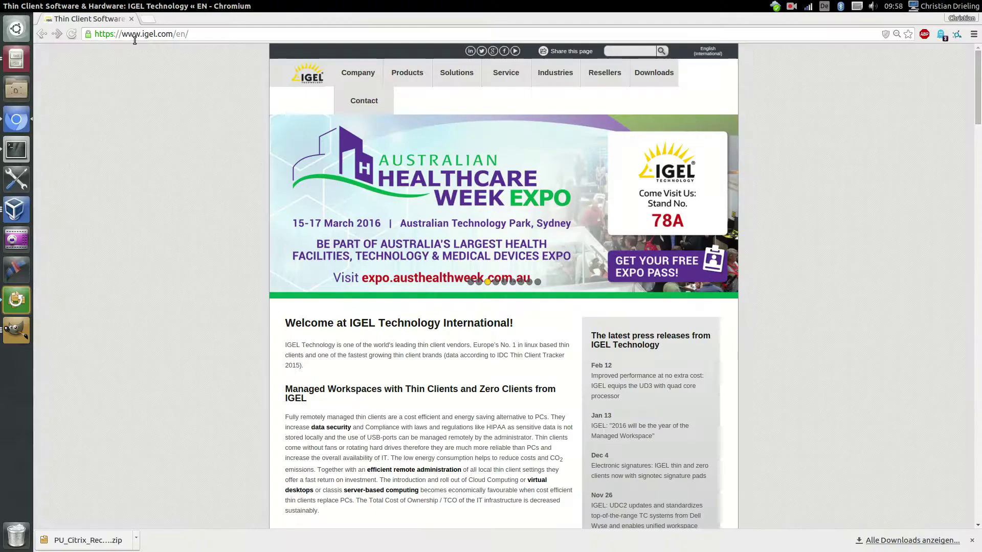
# Go to myigel.biz and open IGEL_UNIFIED_MANAGEMENT_AGENT > W7 > Partial Updates UMA 1.01.100
pyautogui.click(210, 34)
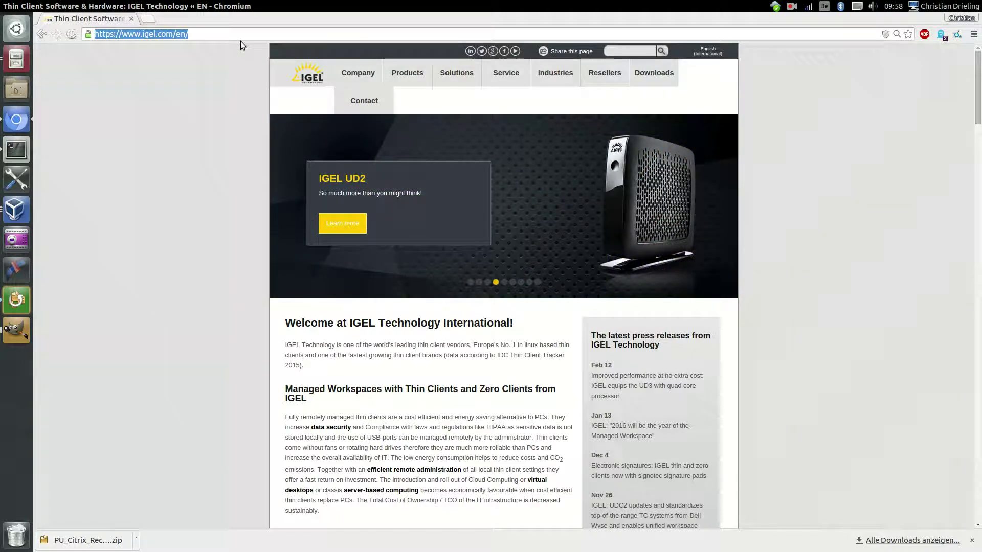
pyautogui.write('my')
pyautogui.press('Return')
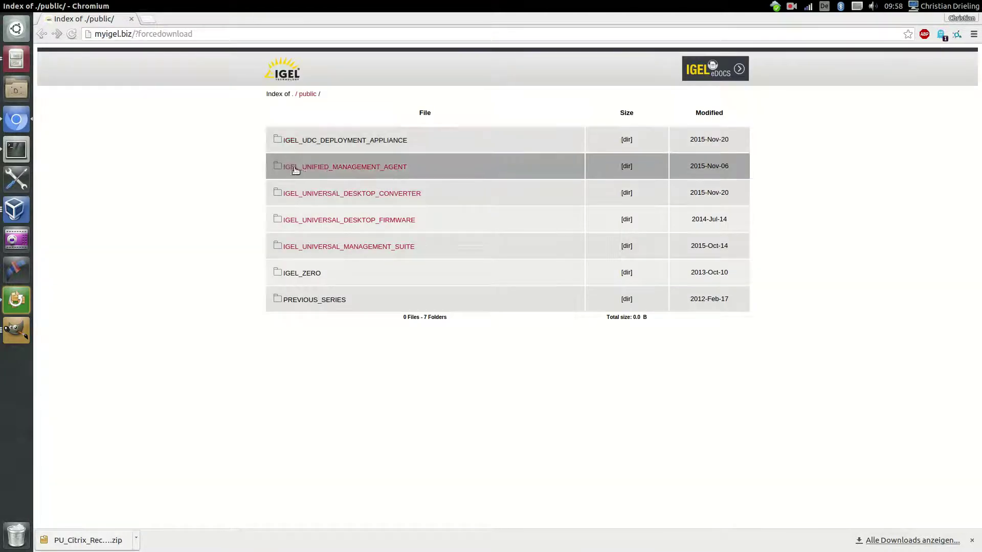
pyautogui.click(328, 169)
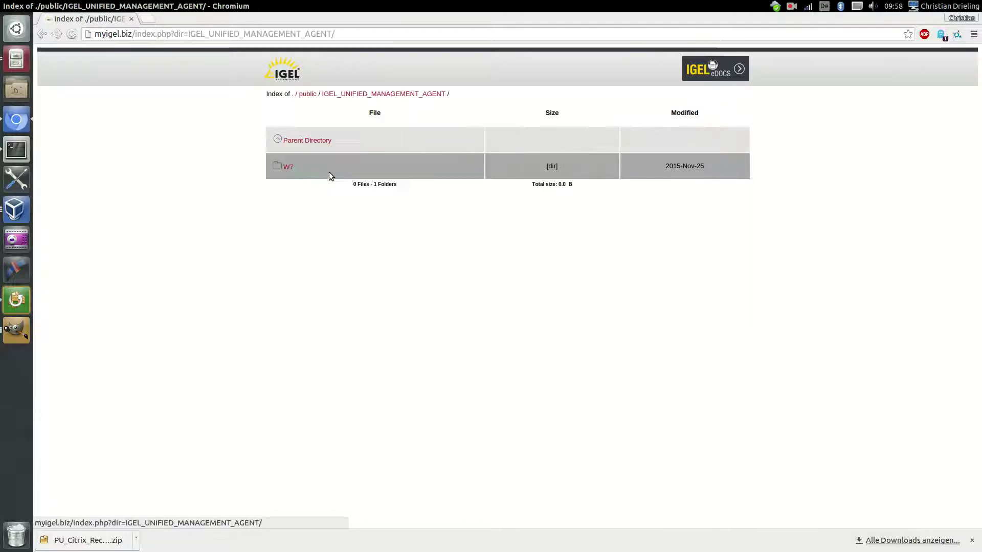
pyautogui.click(290, 168)
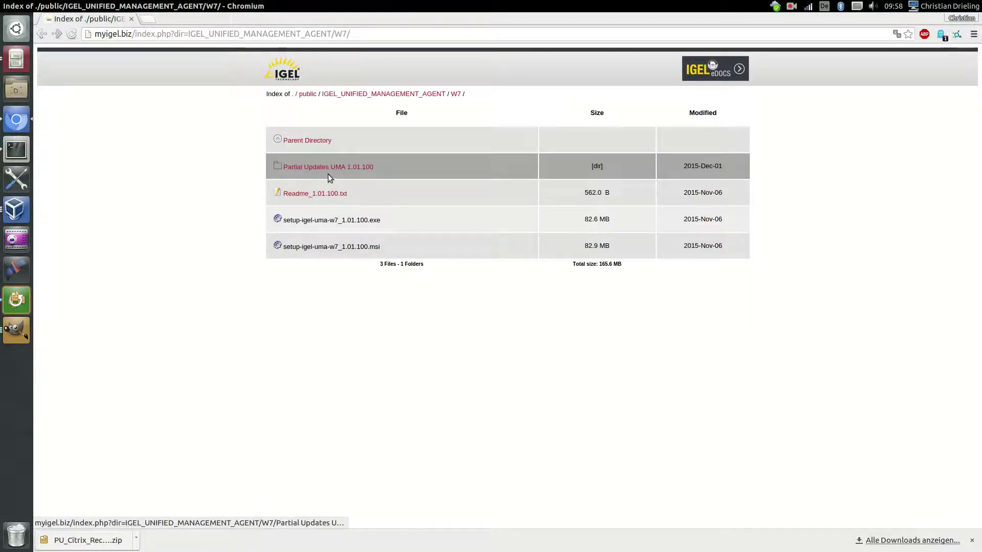
pyautogui.click(312, 170)
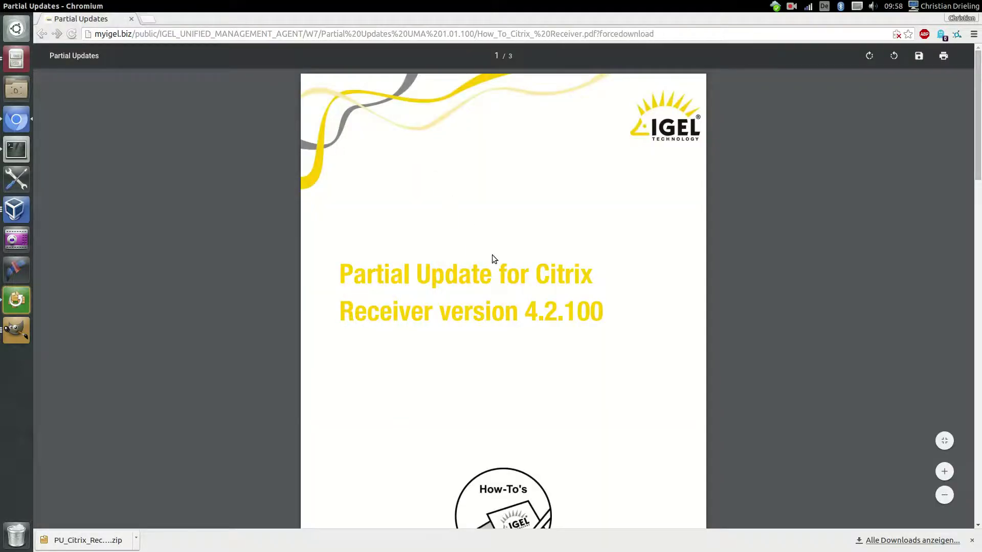
# Read through all three pages of the Citrix Receiver 4.2.100 how-to PDF and return to the cover
pyautogui.scroll(-10, 491, 254)
pyautogui.scroll(-10, 489, 251)
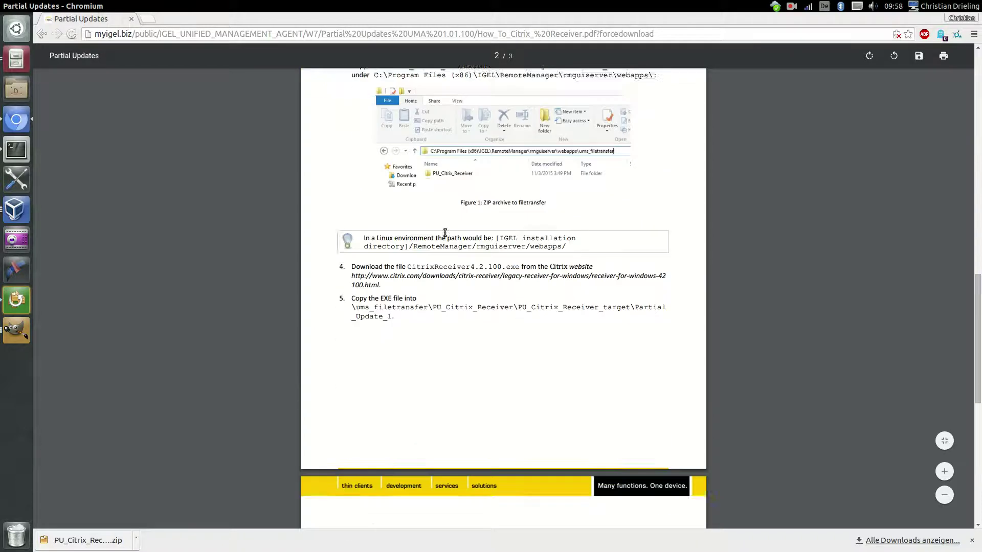
pyautogui.scroll(-3, 418, 281)
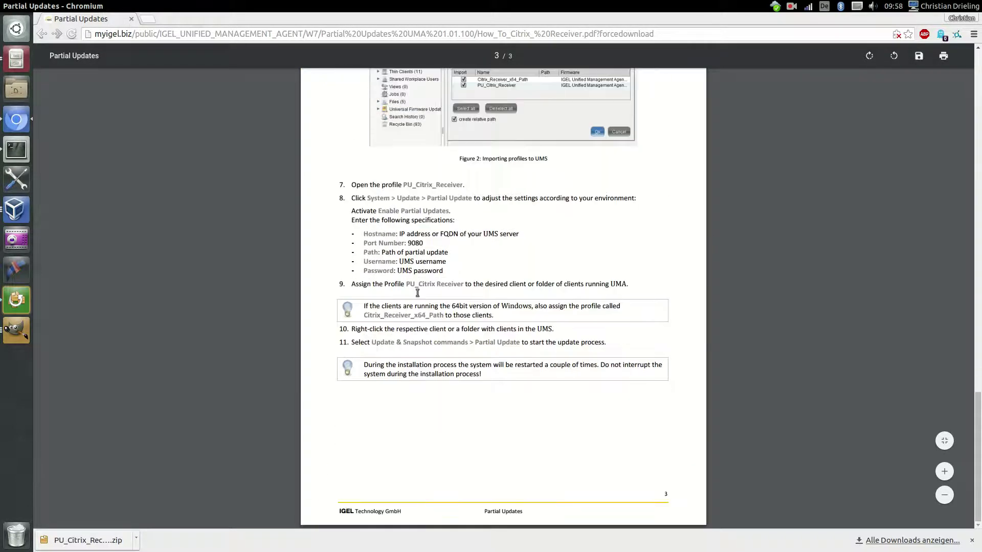
pyautogui.scroll(1, 401, 229)
pyautogui.scroll(20, 401, 229)
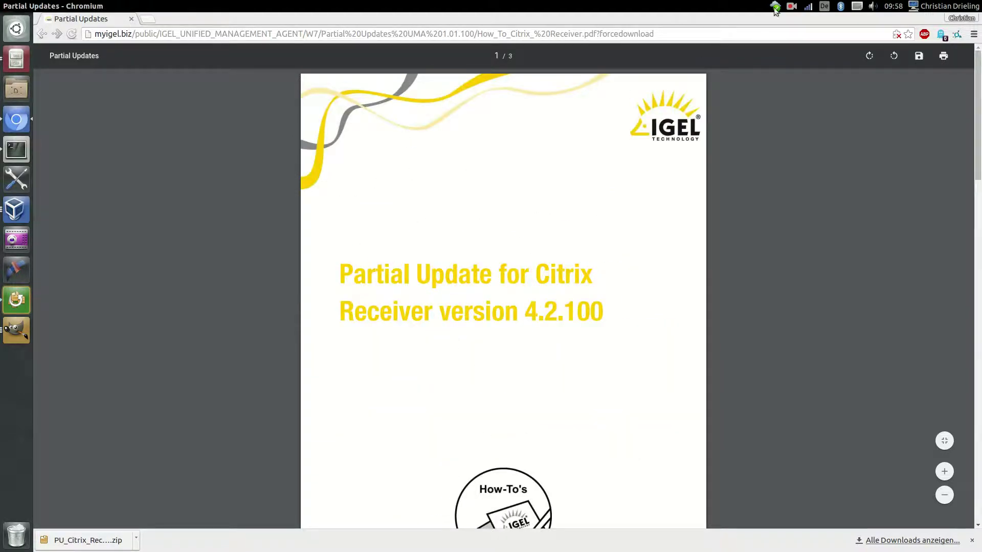
pyautogui.click(792, 6)
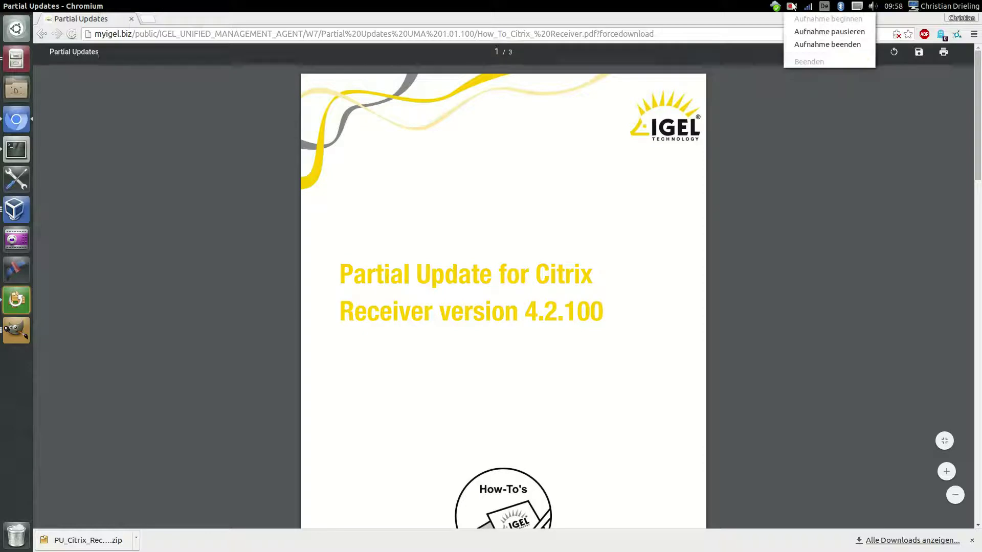
pyautogui.click(787, 6)
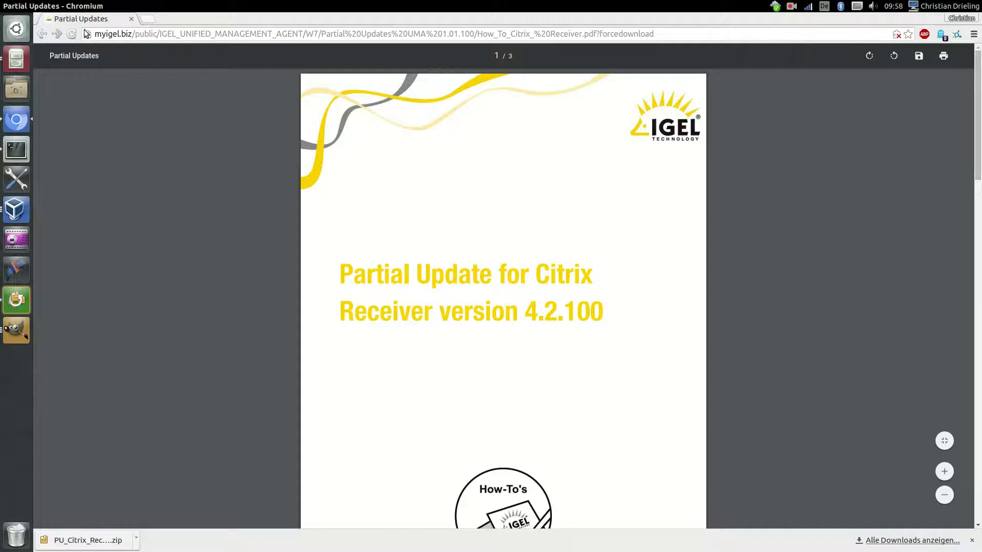
# Return to the partial-update listing and download PU_Citrix_Receiver.zip again
pyautogui.click(42, 33)
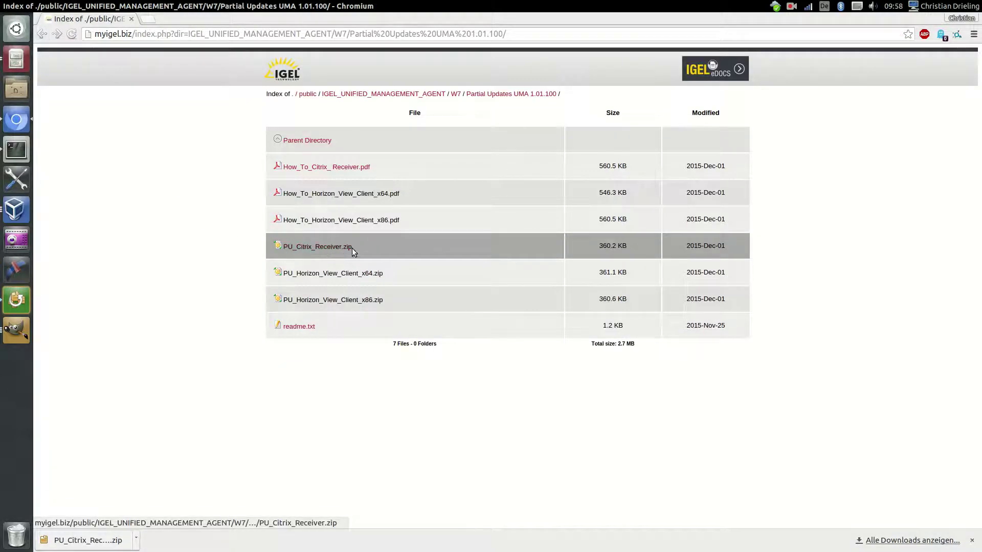
pyautogui.click(342, 247)
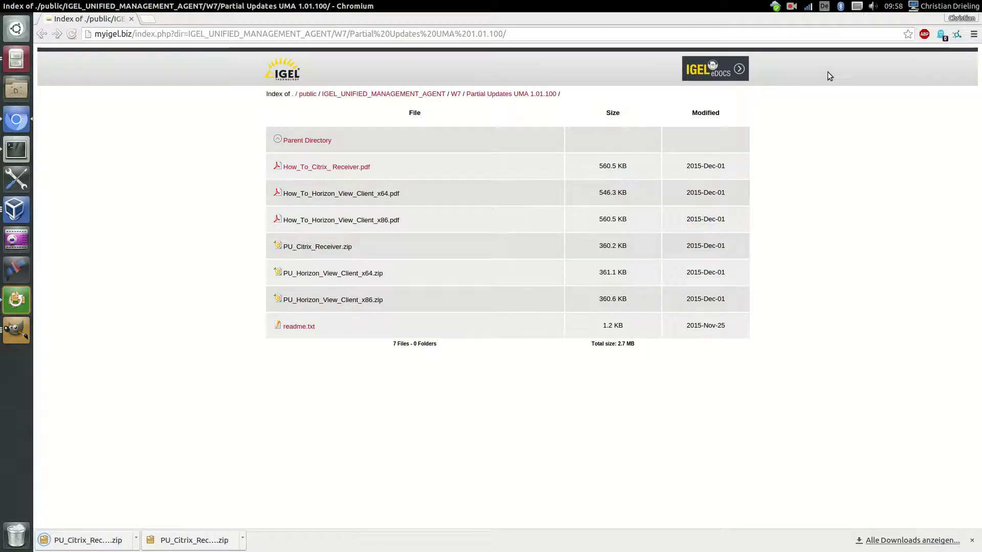
pyautogui.click(791, 7)
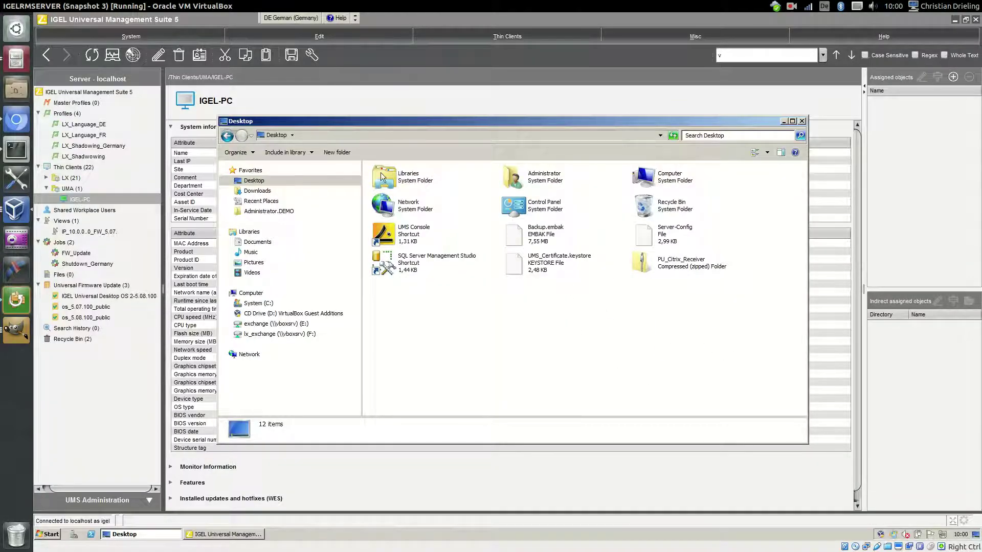
# Extract PU_Citrix_Receiver.zip to the Desktop and open the extracted PU_Citrix_Receiver folder
pyautogui.rightClick(652, 265)
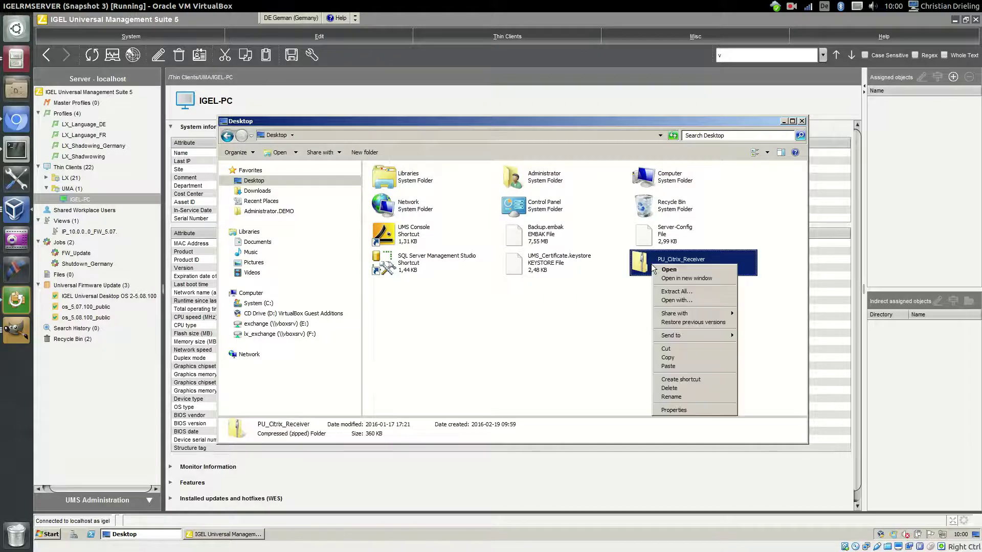
pyautogui.click(679, 294)
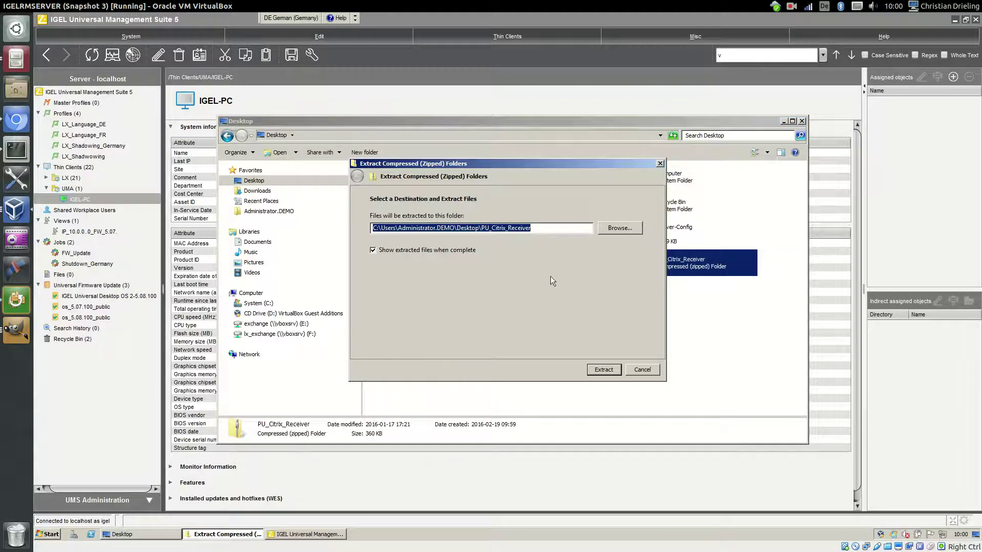
pyautogui.click(604, 370)
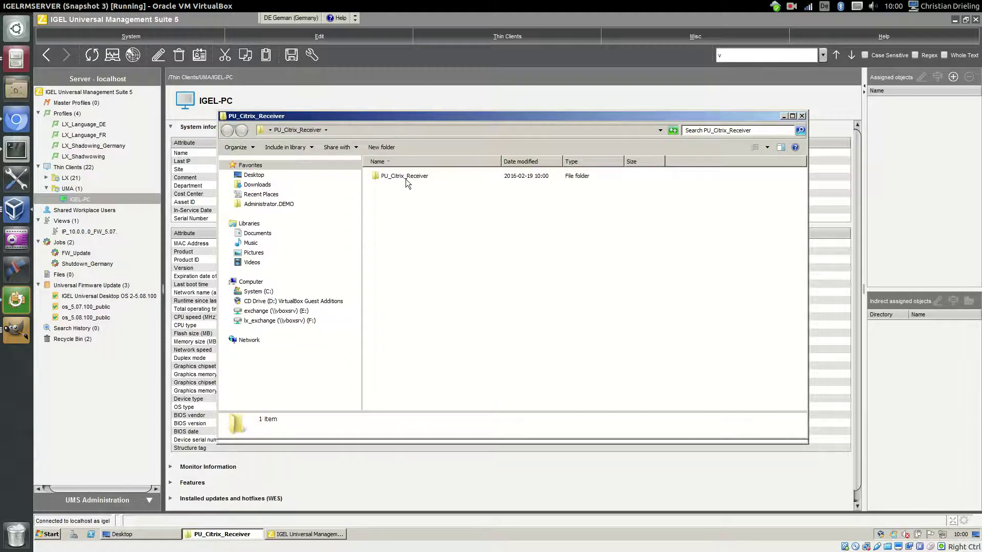
pyautogui.doubleClick(406, 179)
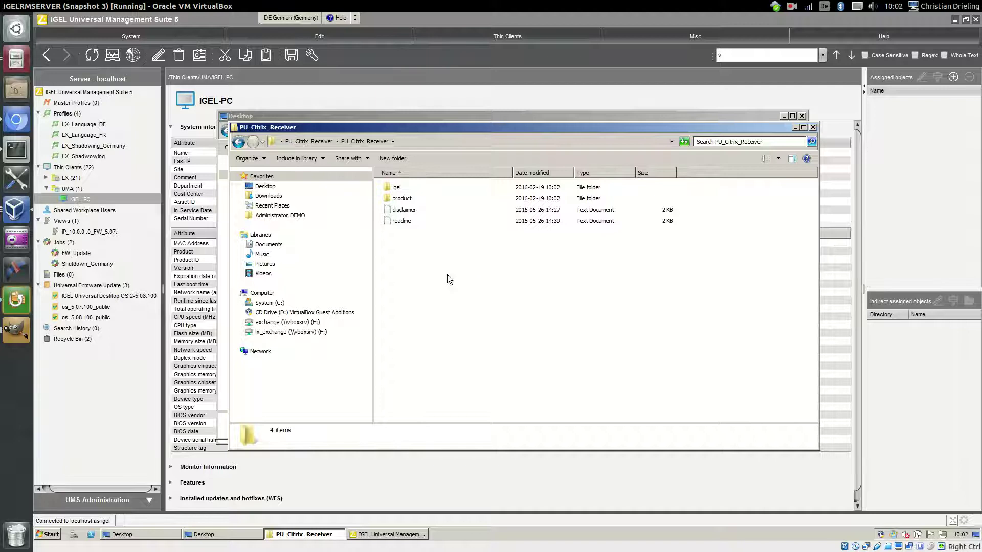
# Paste the PU_Citrix_Receiver folder into C:\Program Files (x86)\IGEL\RemoteManager\rmguiserver\webapps\ums_filetransfer
pyautogui.doubleClick(404, 199)
pyautogui.click(418, 186)
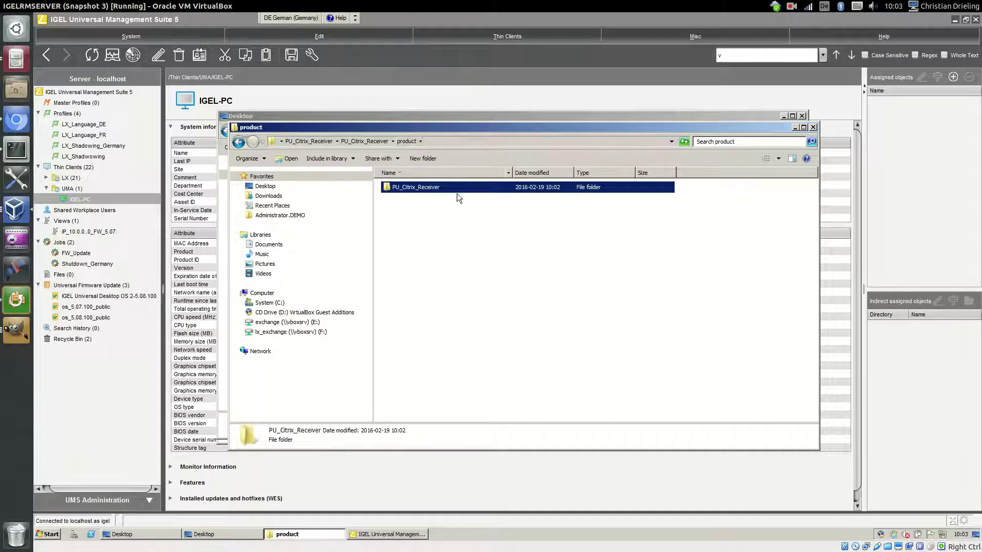
pyautogui.click(267, 303)
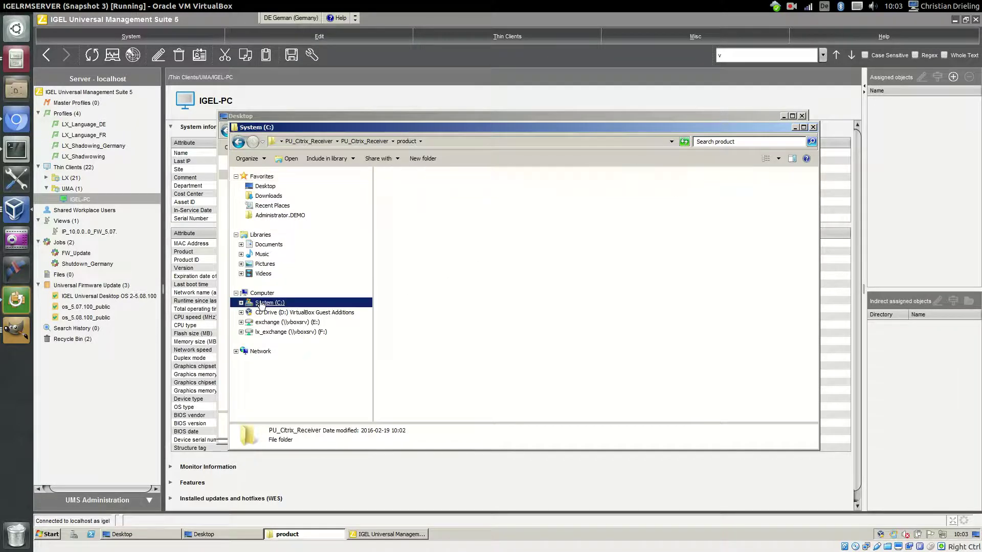
pyautogui.doubleClick(412, 233)
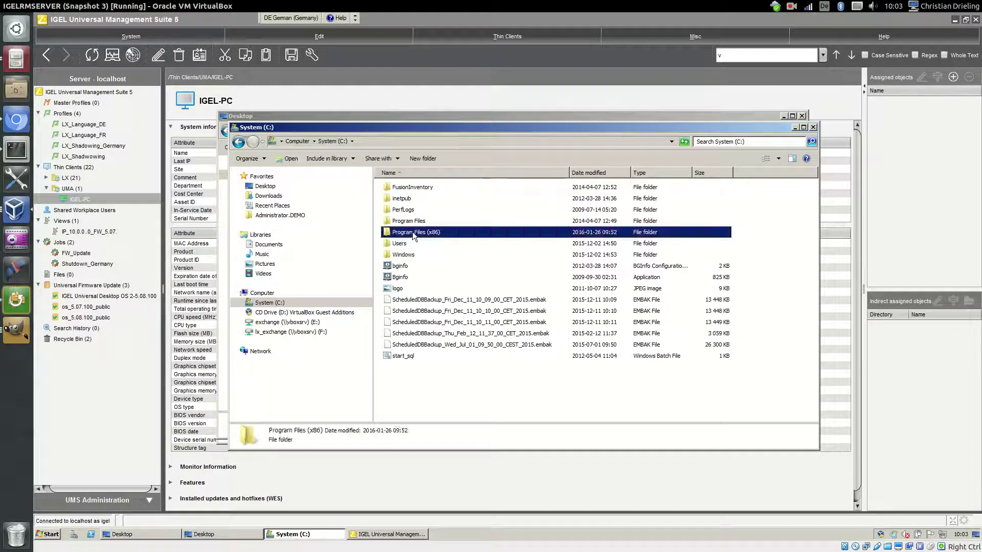
pyautogui.click(398, 211)
pyautogui.doubleClick(397, 211)
pyautogui.doubleClick(409, 187)
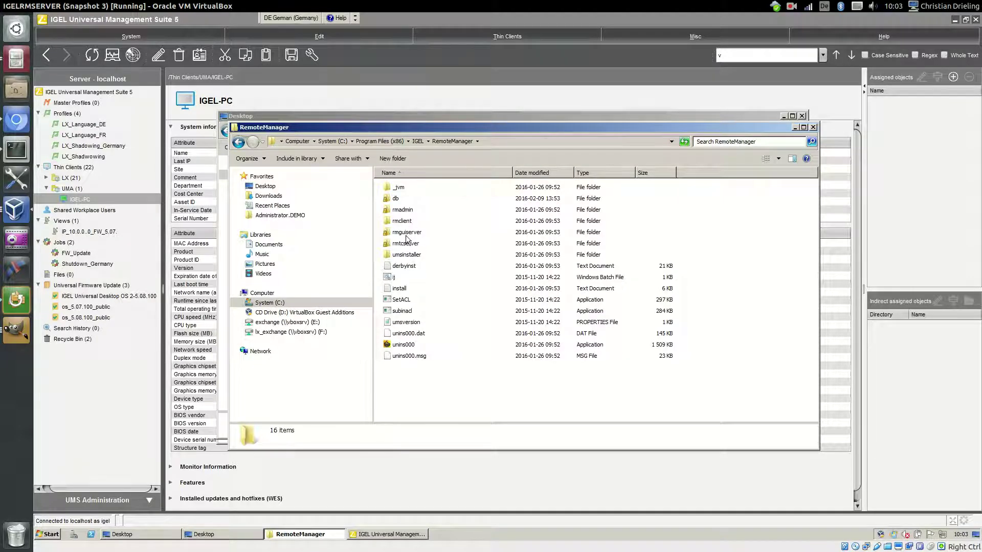
pyautogui.doubleClick(405, 234)
pyautogui.doubleClick(403, 244)
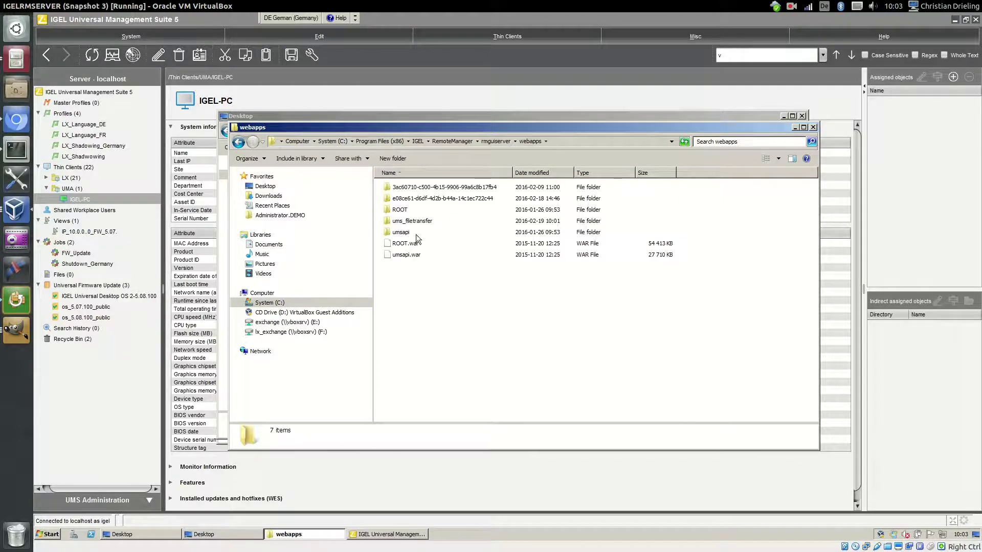
pyautogui.doubleClick(417, 222)
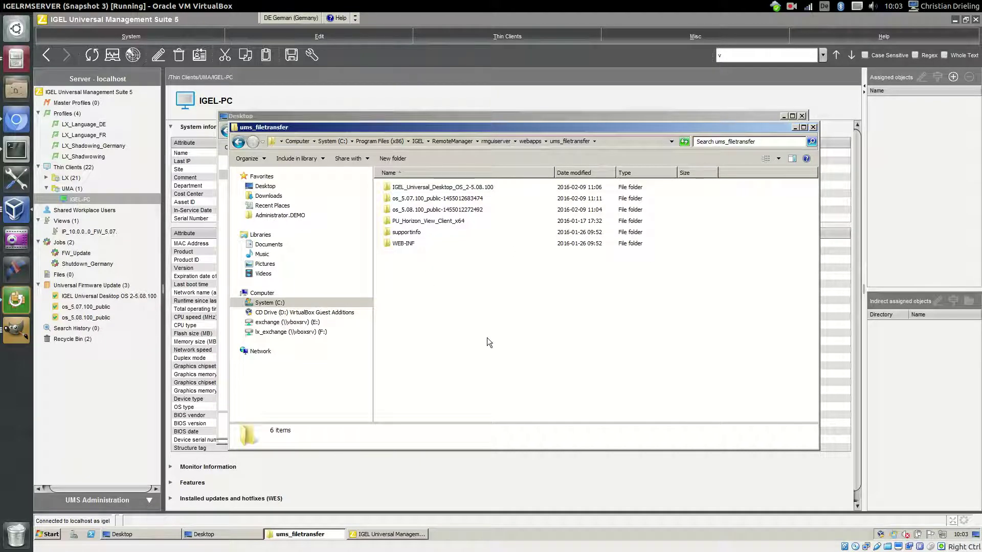
pyautogui.hotkey('ctrl', 'v')
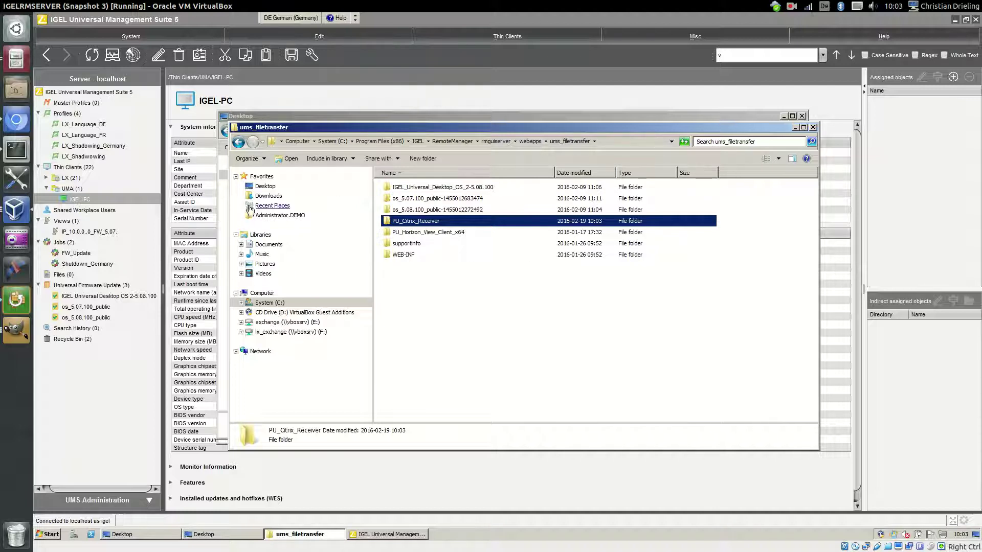
pyautogui.click(15, 125)
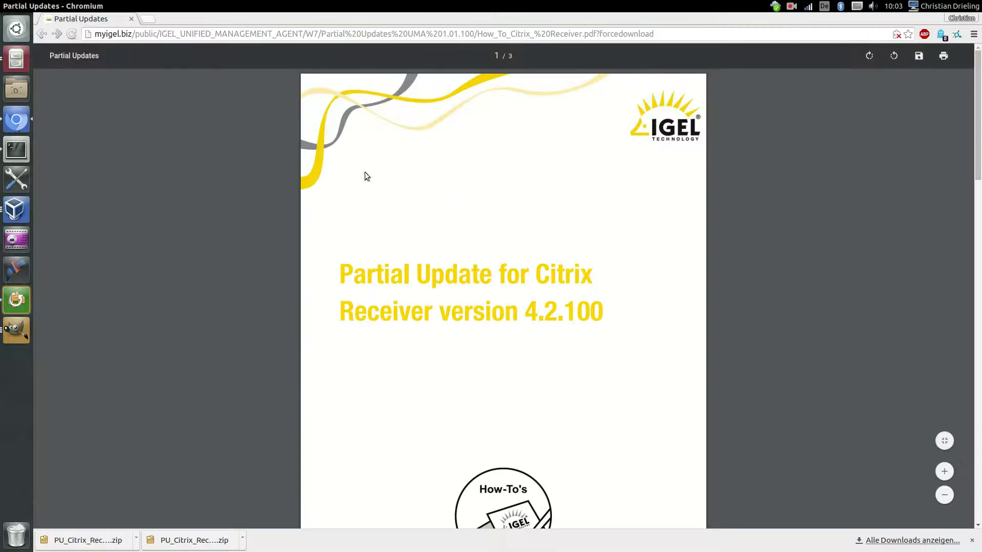
# Scroll the Citrix guide down to page 3, then go back to the virtual machine window
pyautogui.scroll(-10, 437, 286)
pyautogui.scroll(-4, 438, 288)
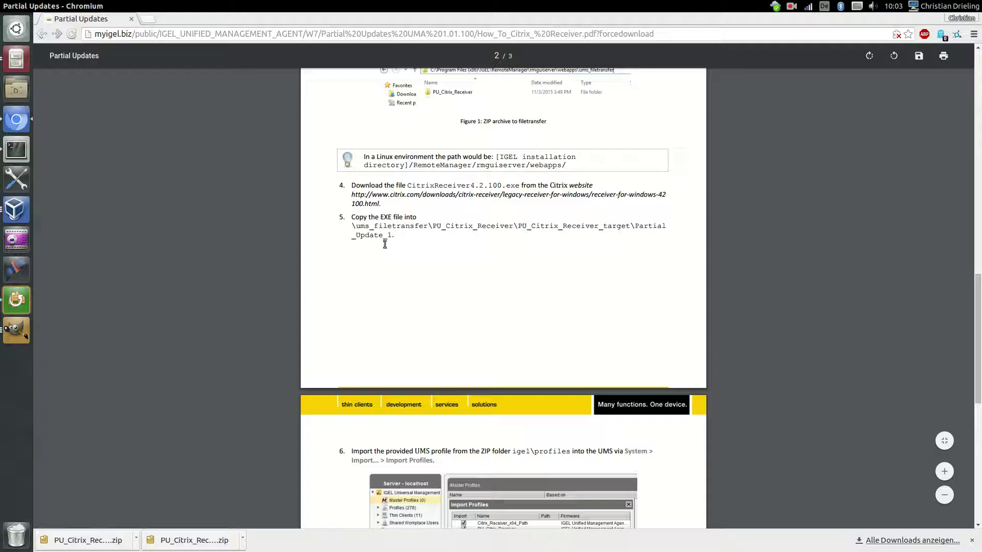
pyautogui.scroll(-5, 518, 247)
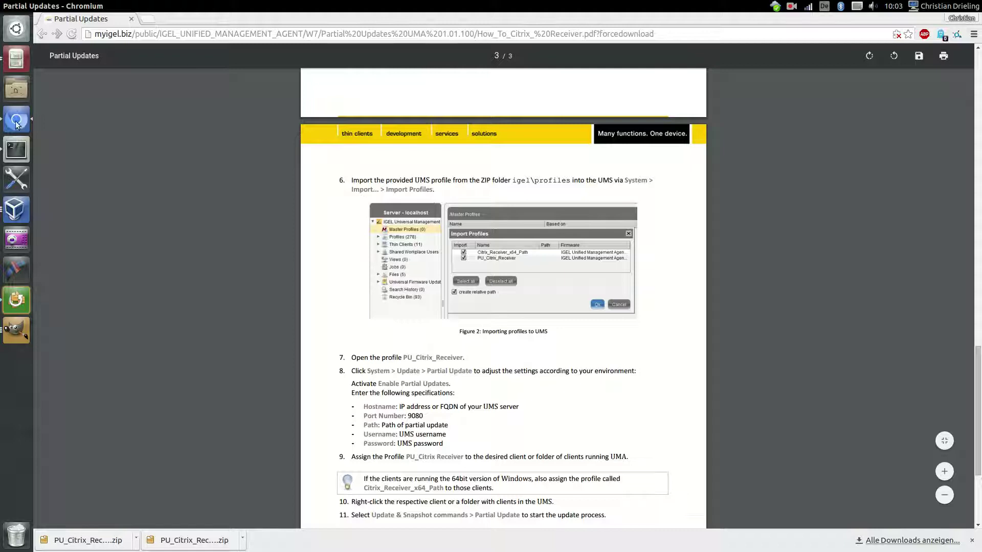
pyautogui.click(16, 212)
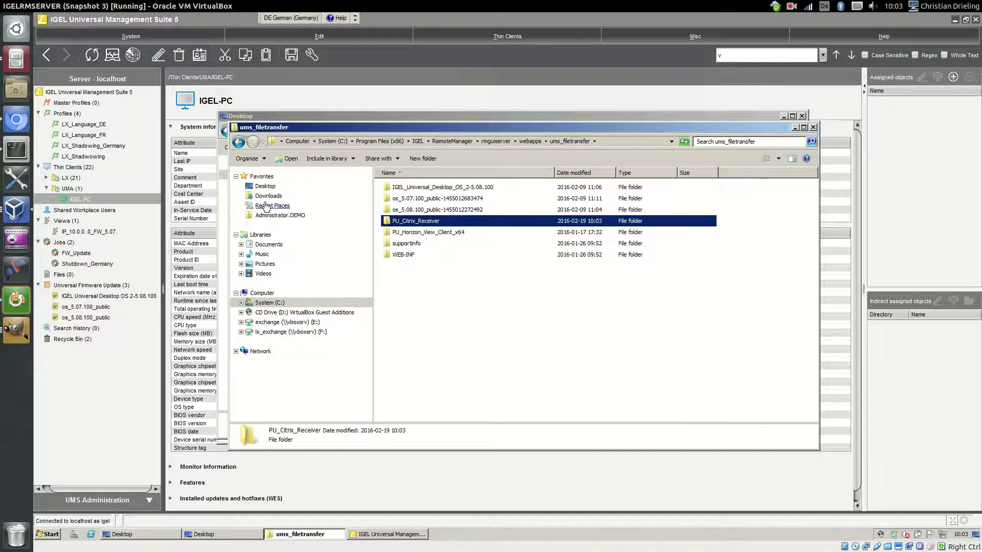
# Take the CitrixReceiver4.2.100 installer from Downloads and browse to C:\Program Files (x86)\IGEL\RemoteManager\rmguiserver\webapps
pyautogui.click(264, 197)
pyautogui.click(426, 187)
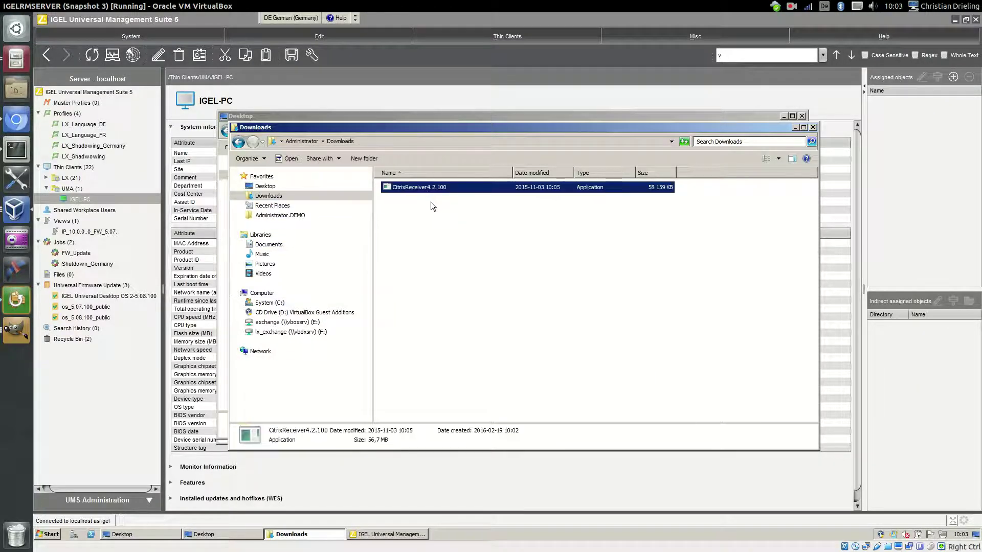
pyautogui.click(302, 323)
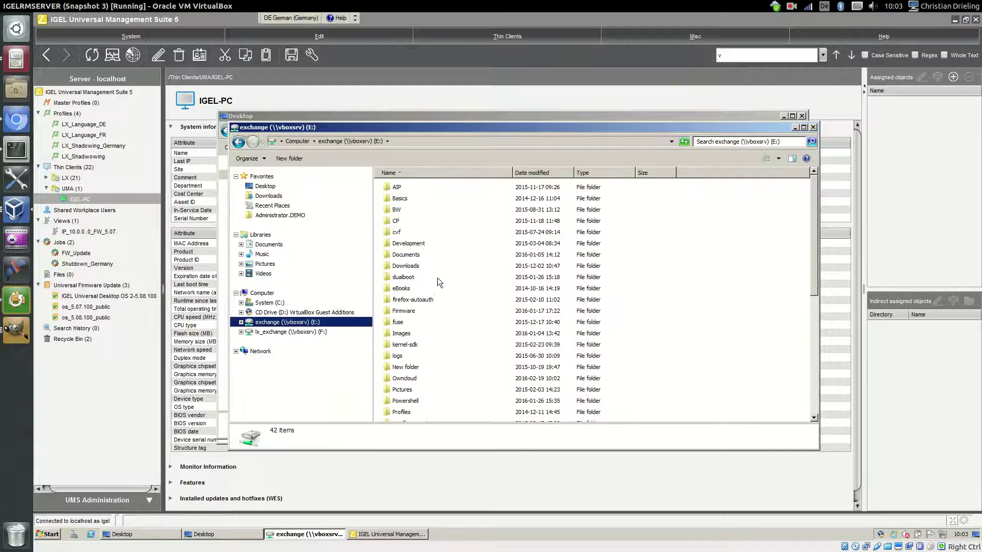
pyautogui.click(266, 303)
pyautogui.doubleClick(420, 233)
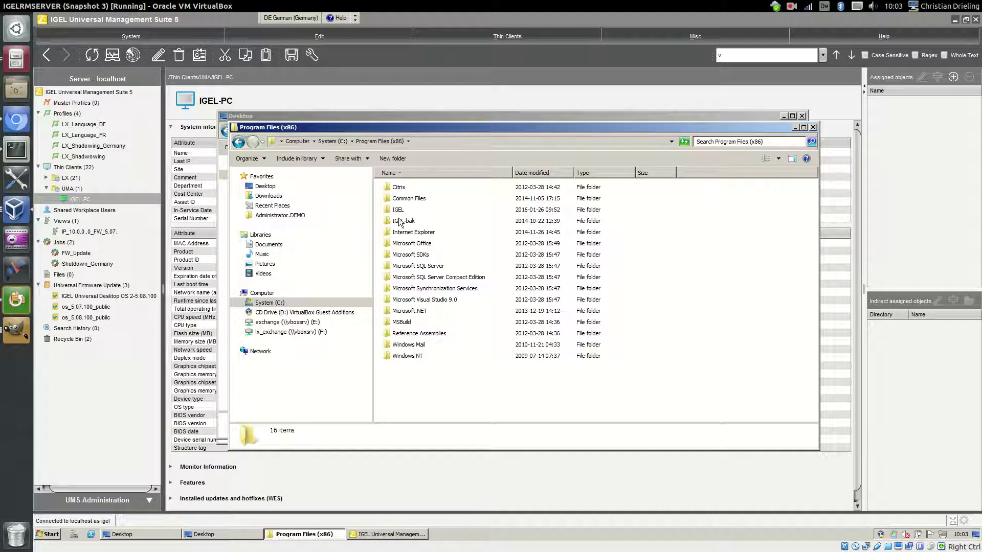
pyautogui.doubleClick(414, 207)
pyautogui.doubleClick(412, 187)
pyautogui.doubleClick(412, 188)
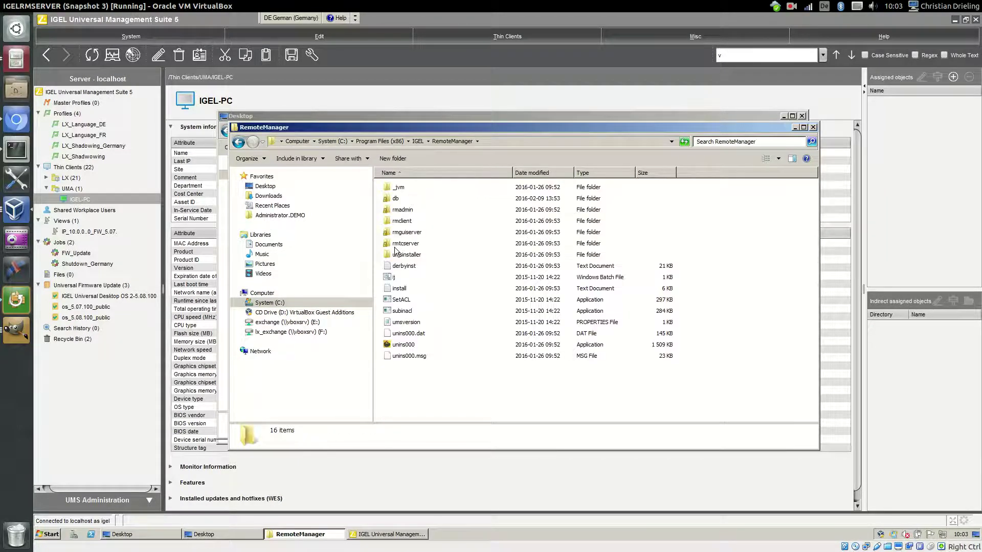
pyautogui.doubleClick(404, 243)
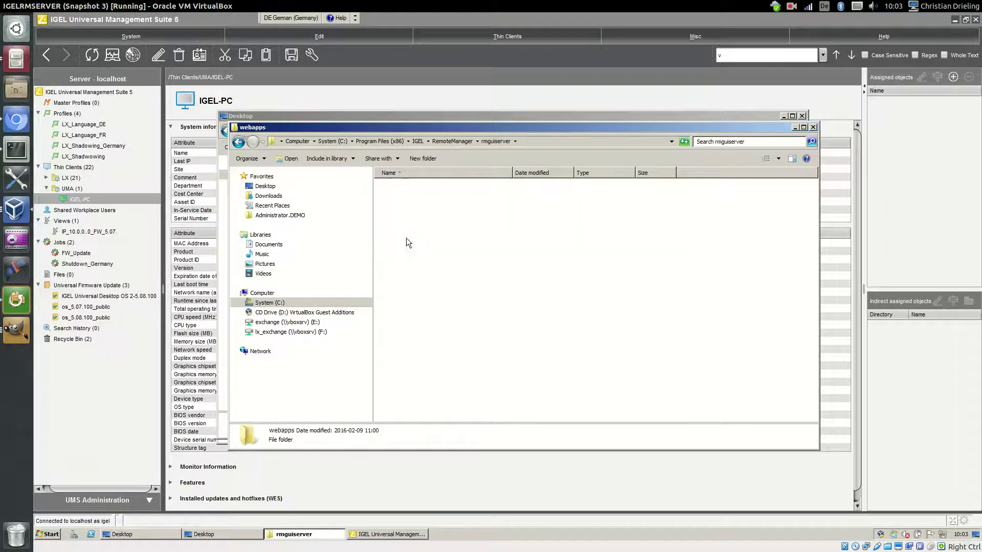
# Paste the installer into ums_filetransfer\PU_Citrix_Receiver\PU_Citrix_Receiver_target\Partial_Update_1
pyautogui.click(413, 222)
pyautogui.doubleClick(412, 222)
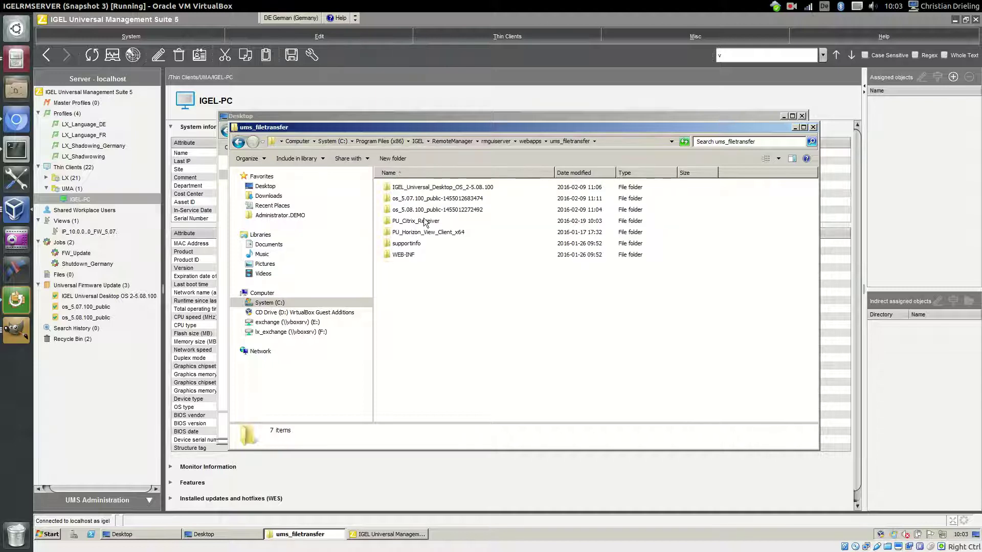
pyautogui.doubleClick(414, 221)
pyautogui.doubleClick(418, 199)
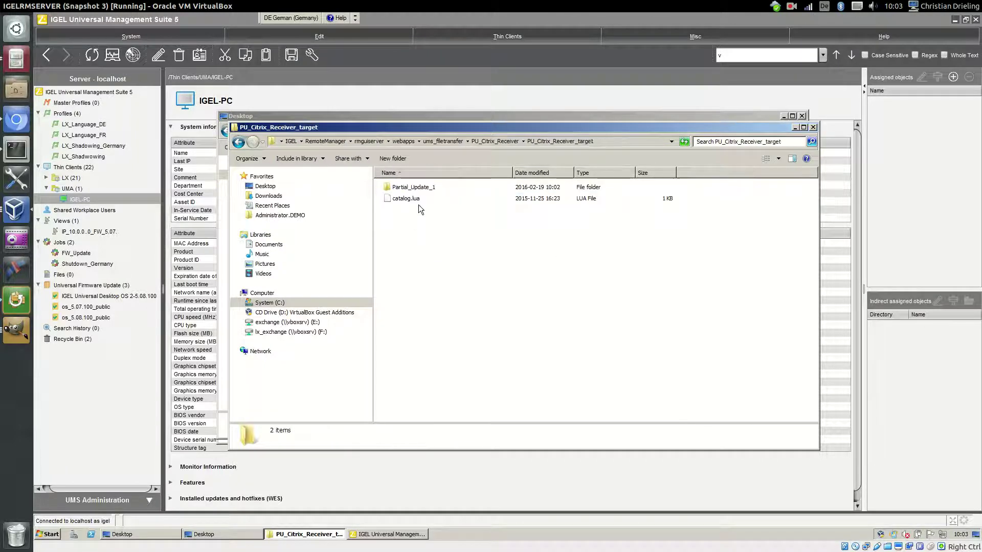
pyautogui.doubleClick(421, 188)
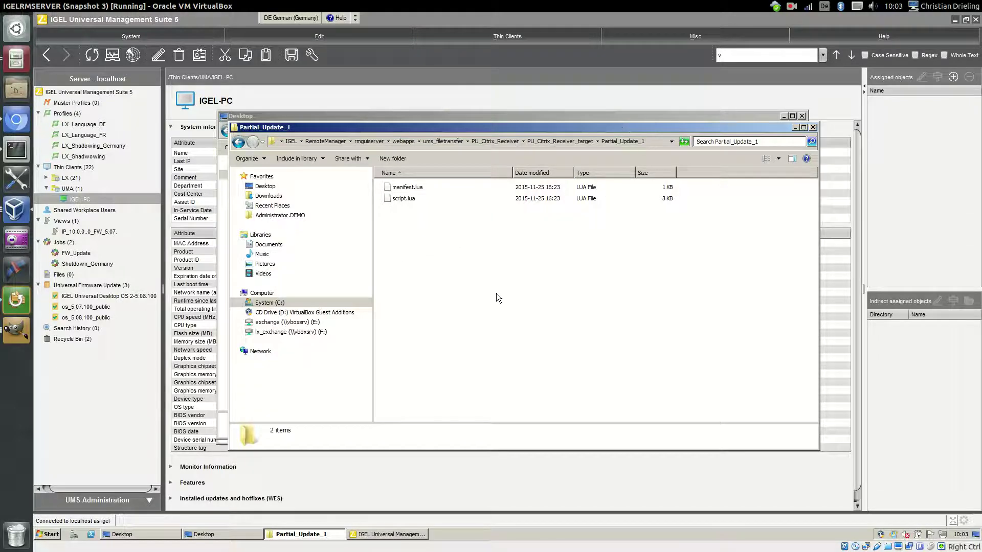
pyautogui.hotkey('ctrl', 'v')
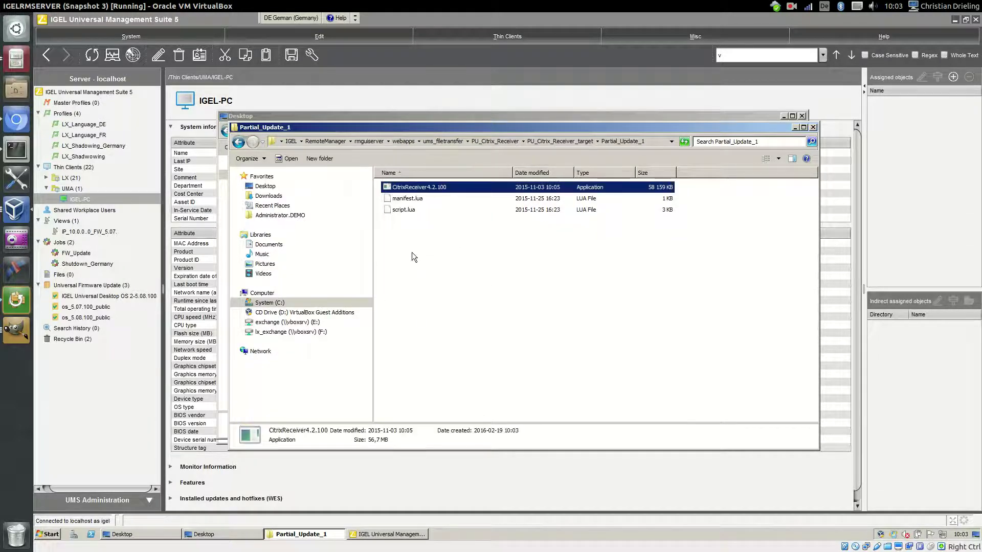
pyautogui.click(791, 6)
pyautogui.click(813, 37)
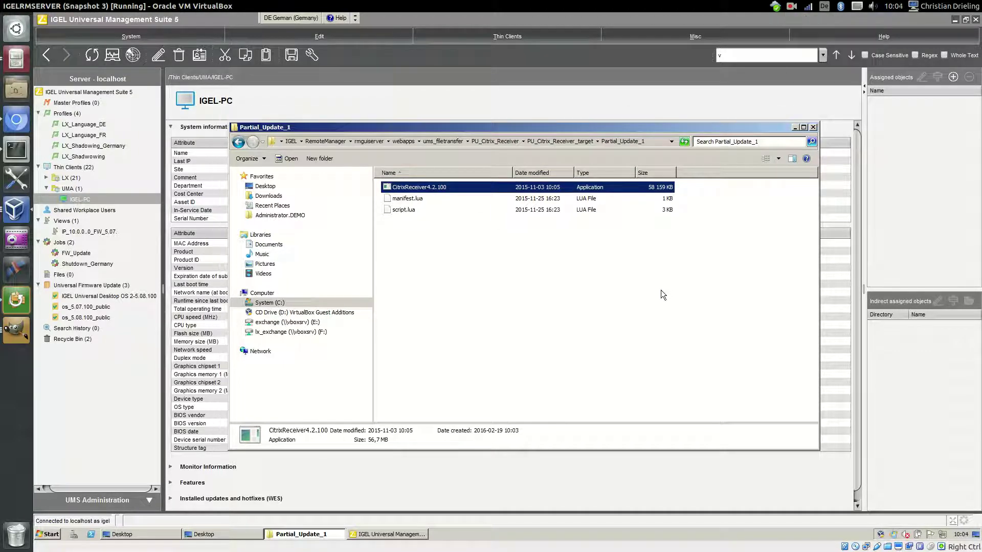
pyautogui.click(412, 25)
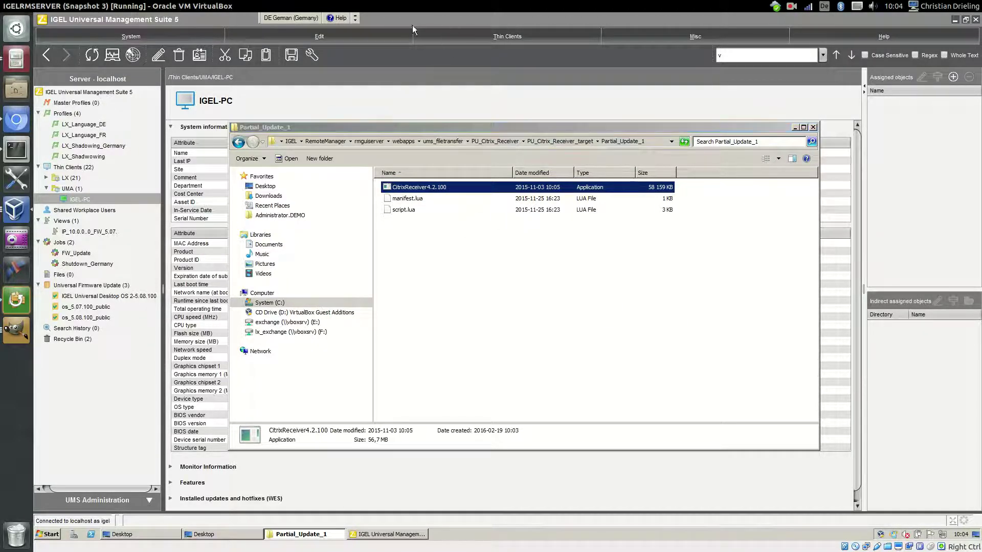
# Start a profile import and browse to Desktop\PU_Citrix_Receiver\PU_Citrix_Receiver\igel\profiles
pyautogui.click(134, 38)
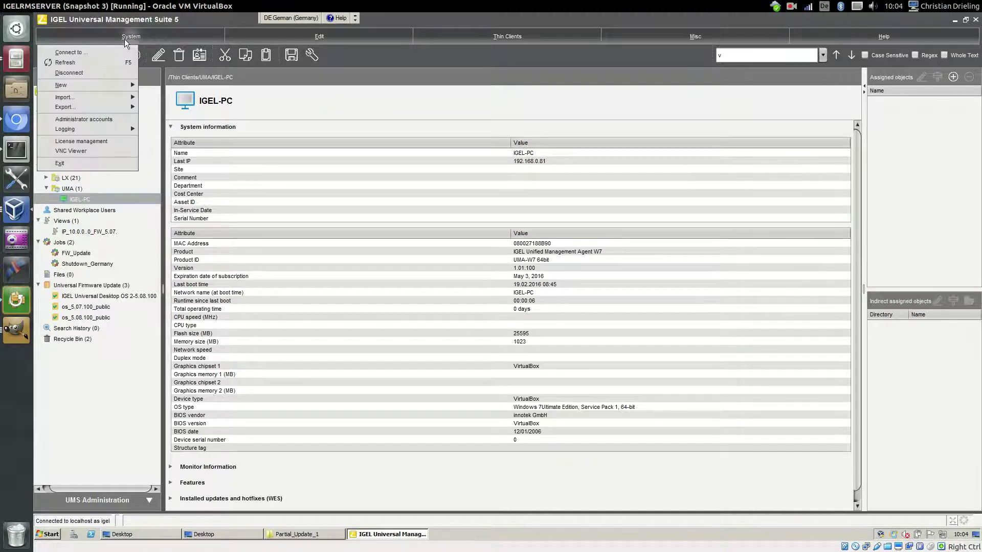
pyautogui.moveTo(101, 95)
pyautogui.click(160, 109)
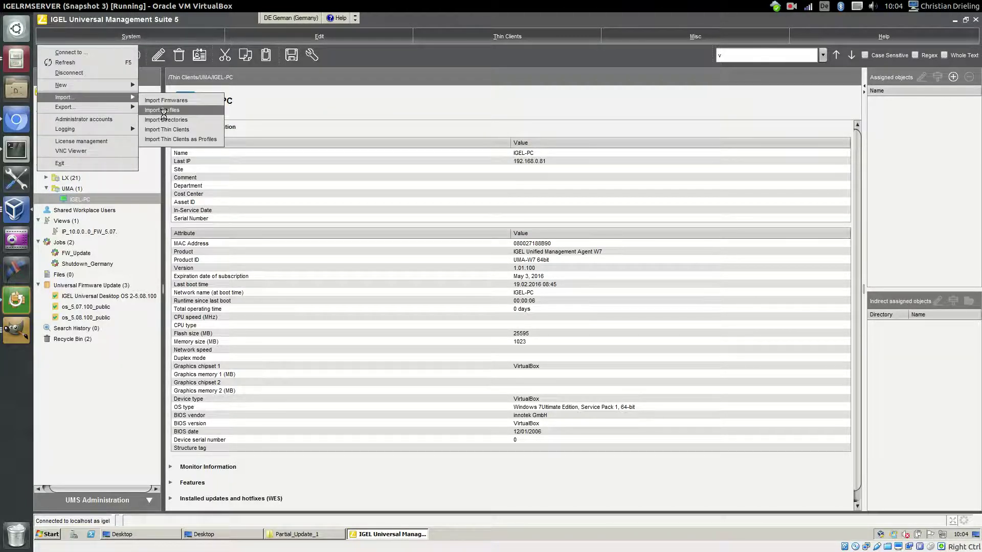
pyautogui.click(480, 211)
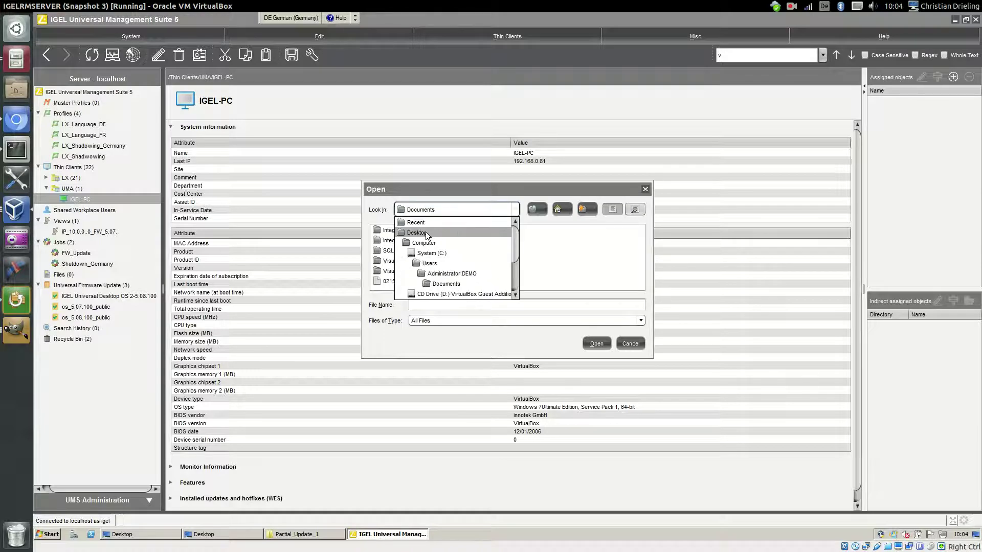
pyautogui.click(460, 232)
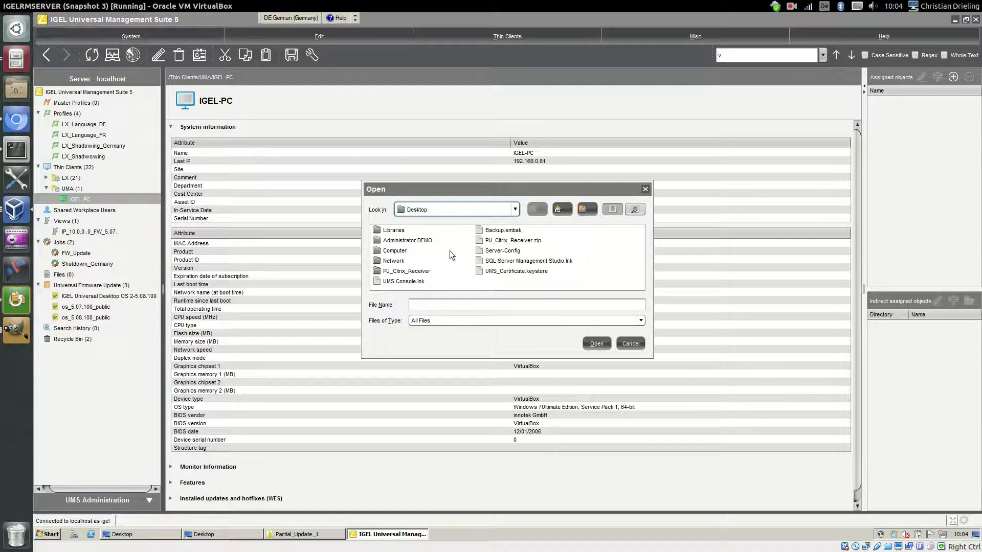
pyautogui.doubleClick(406, 271)
pyautogui.doubleClick(404, 231)
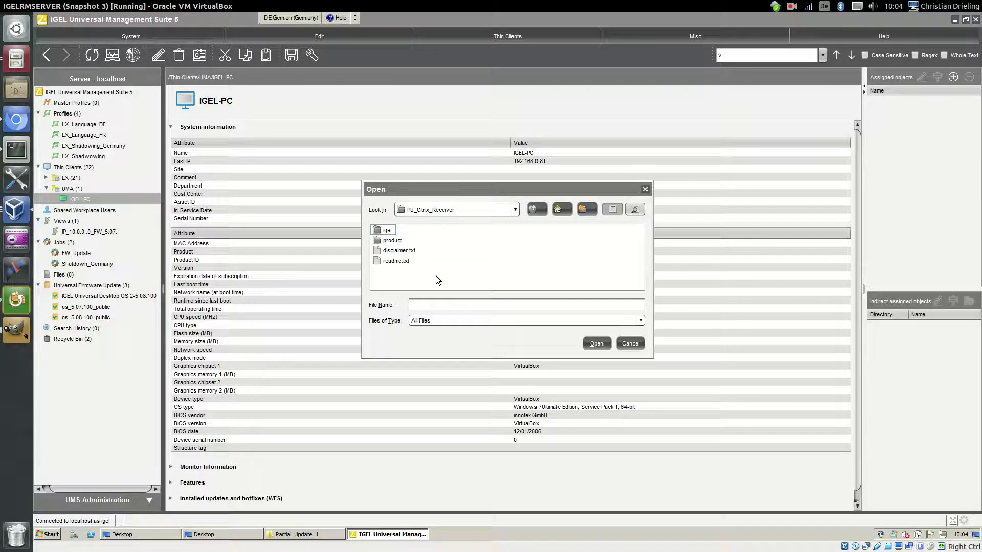
pyautogui.doubleClick(387, 231)
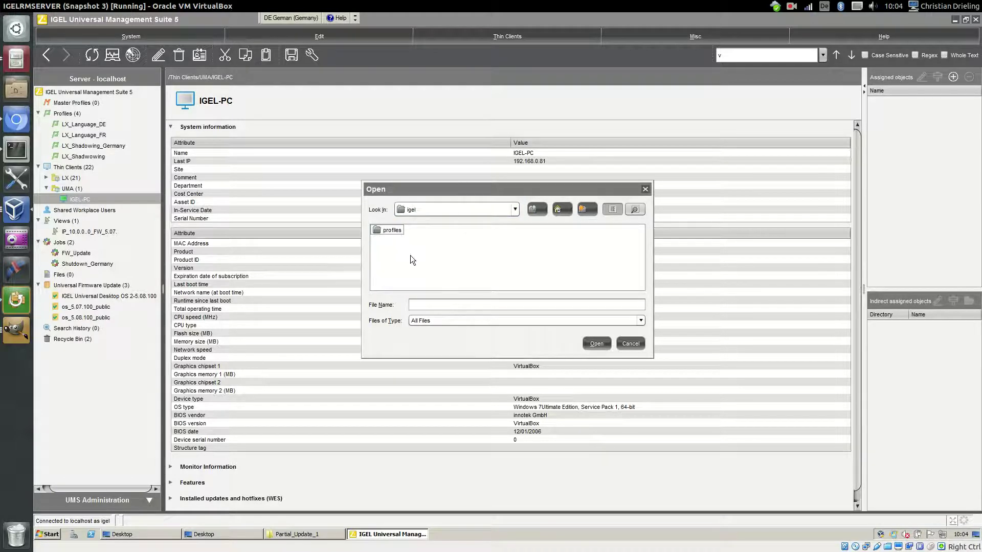
pyautogui.doubleClick(393, 231)
# Import both profiles from profiles.zip and dismiss the import results
pyautogui.click(404, 232)
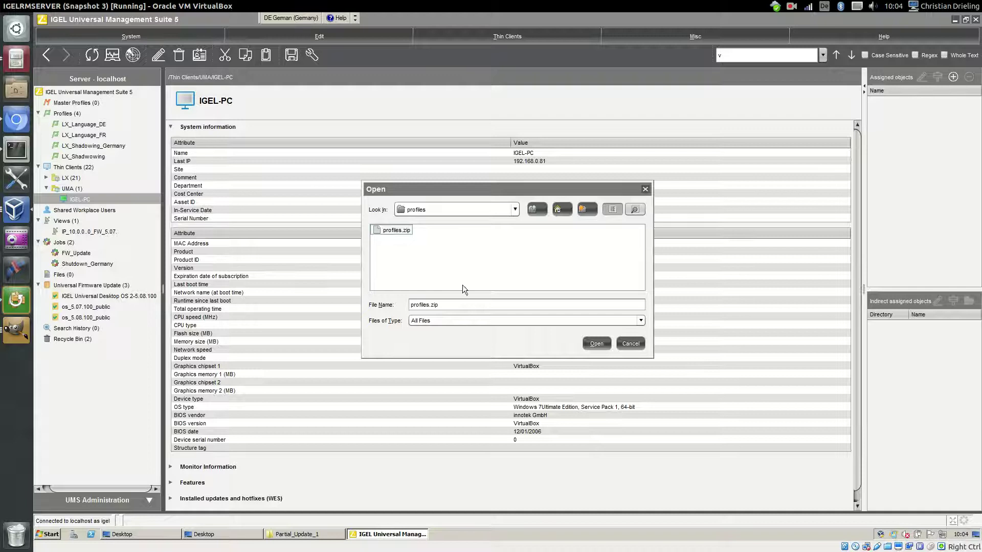
pyautogui.click(596, 343)
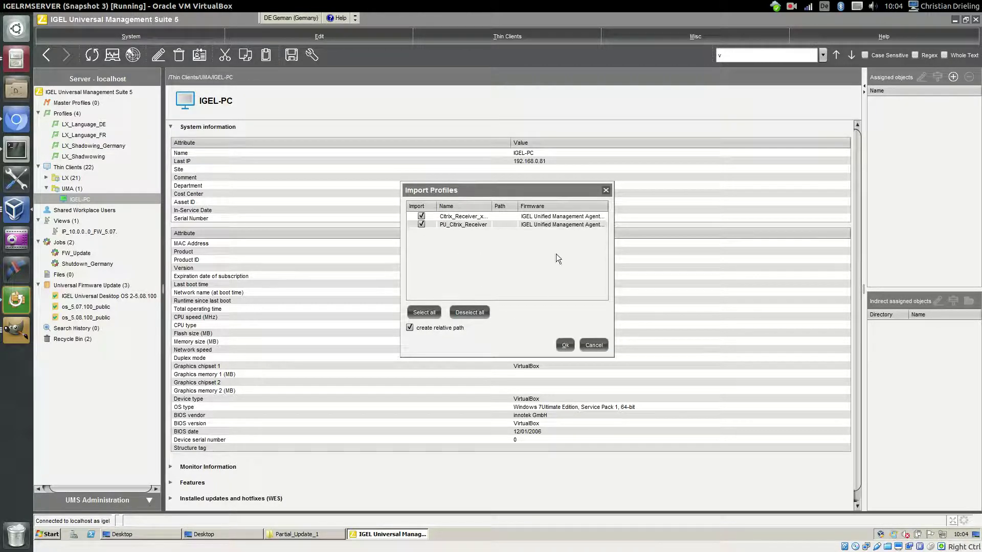
pyautogui.click(564, 344)
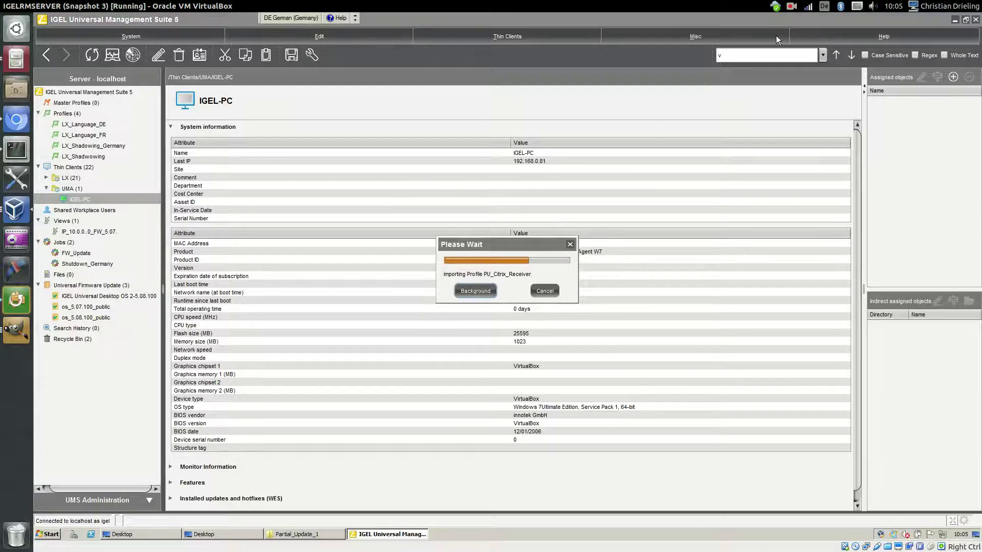
pyautogui.press('Return')
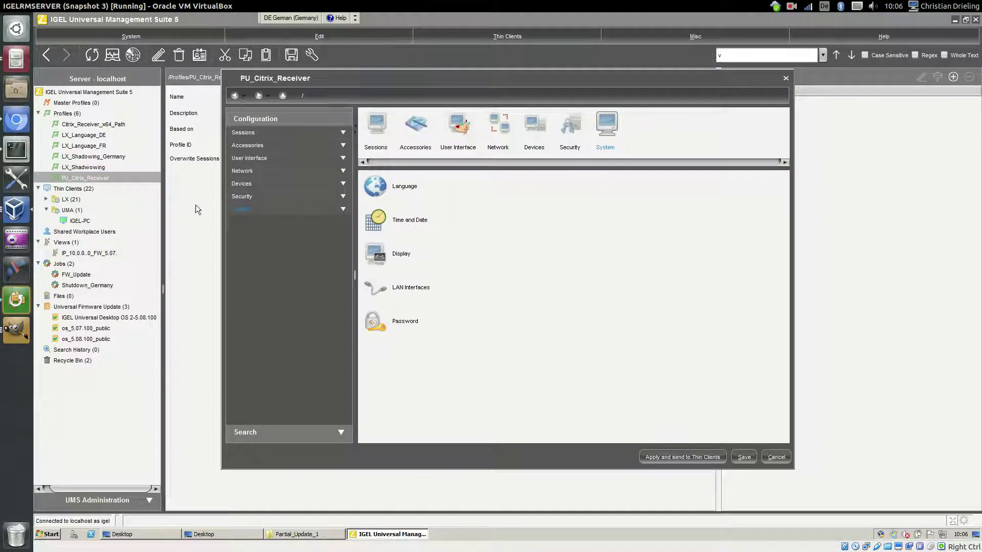
# In System > Update > Partial Update, set hostname igelrmserver, enter the username and password, and save
pyautogui.click(243, 211)
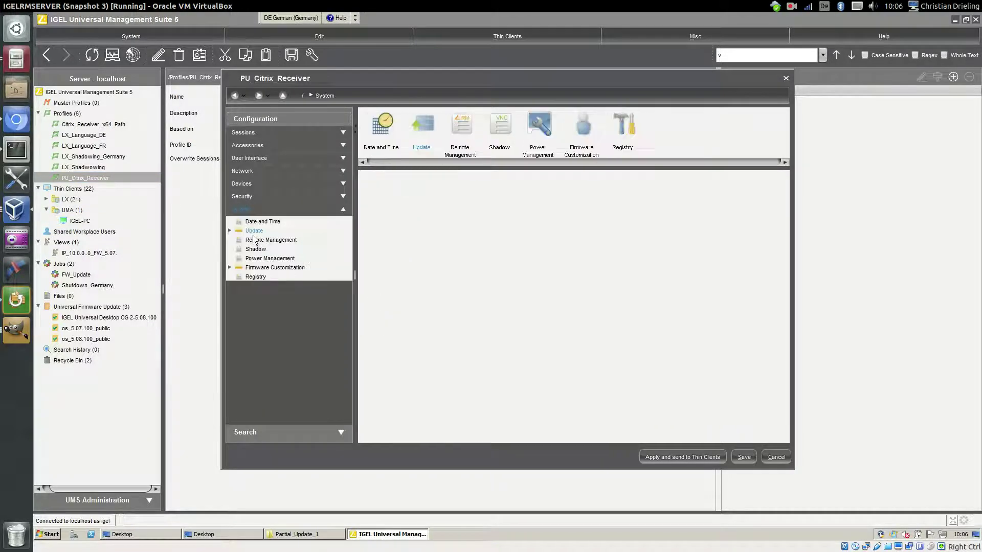
pyautogui.click(254, 231)
pyautogui.click(261, 240)
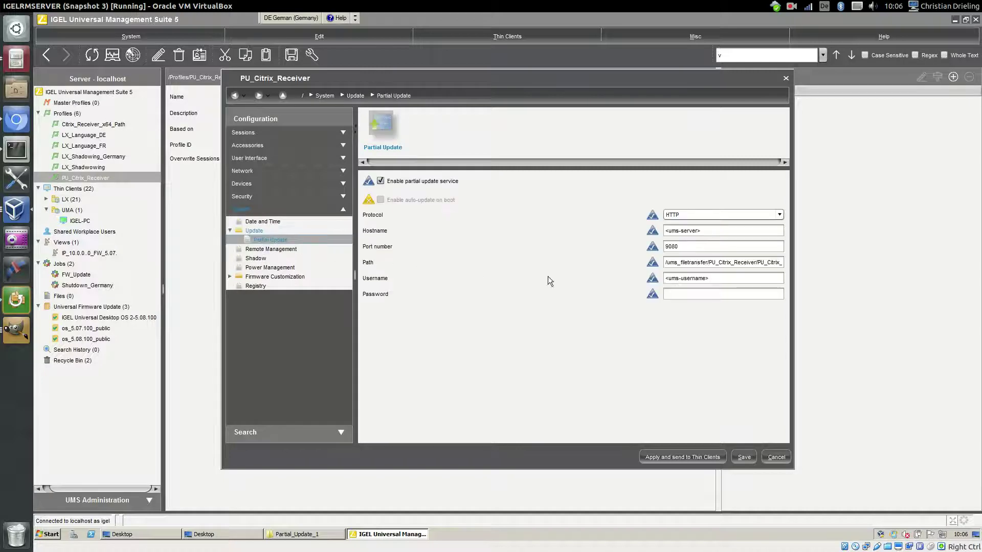
pyautogui.tripleClick(715, 231)
pyautogui.write('igel')
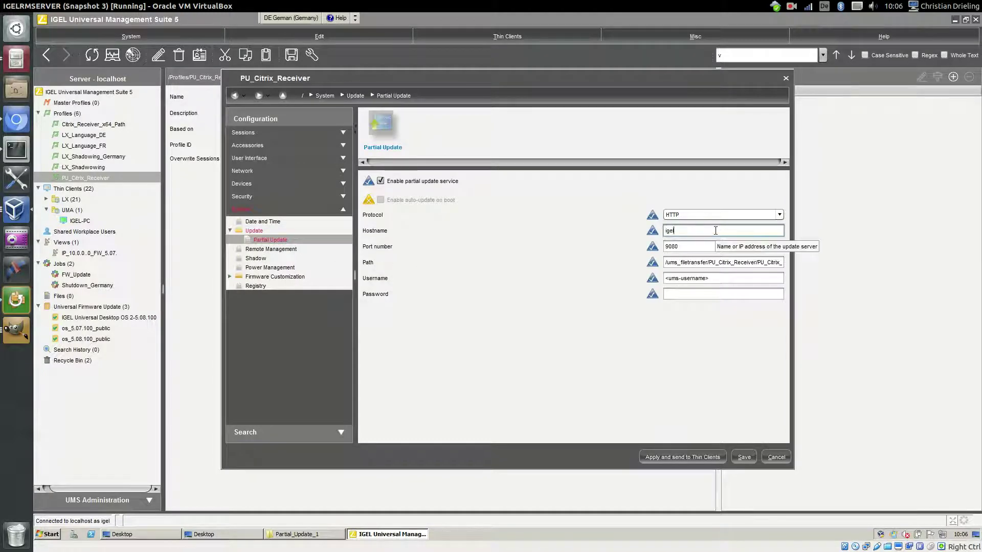
pyautogui.write('rmserver')
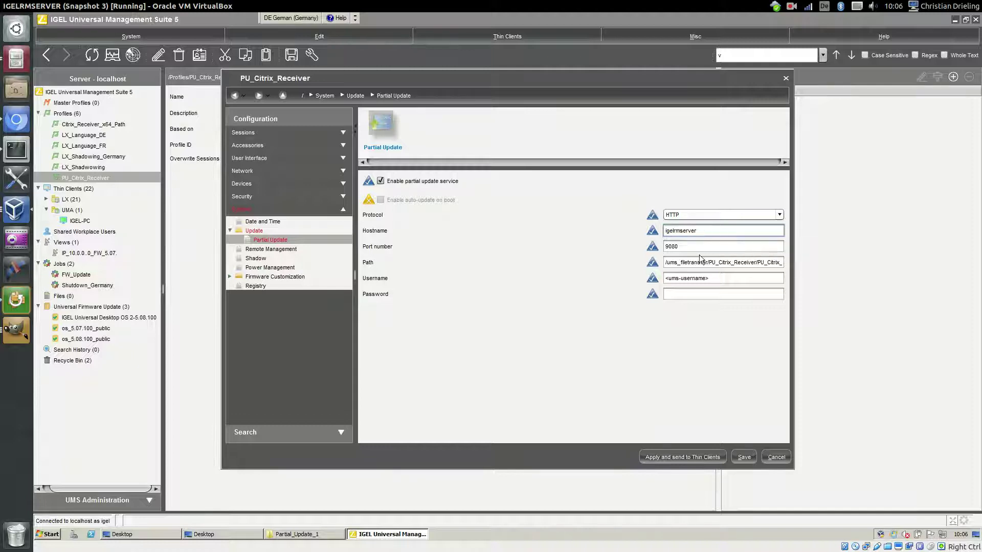
pyautogui.tripleClick(701, 266)
pyautogui.tripleClick(705, 278)
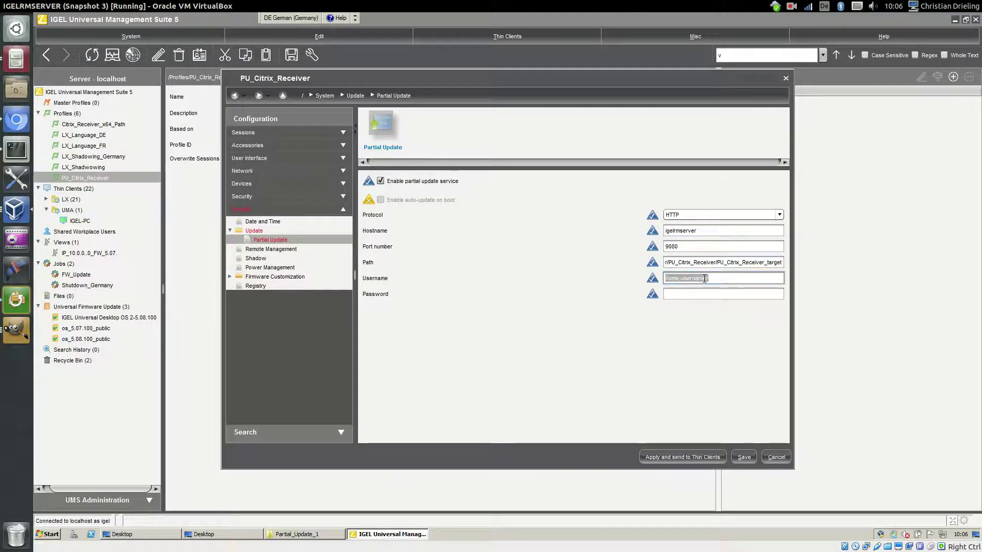
pyautogui.write('igel')
pyautogui.press('Tab')
pyautogui.write('i')
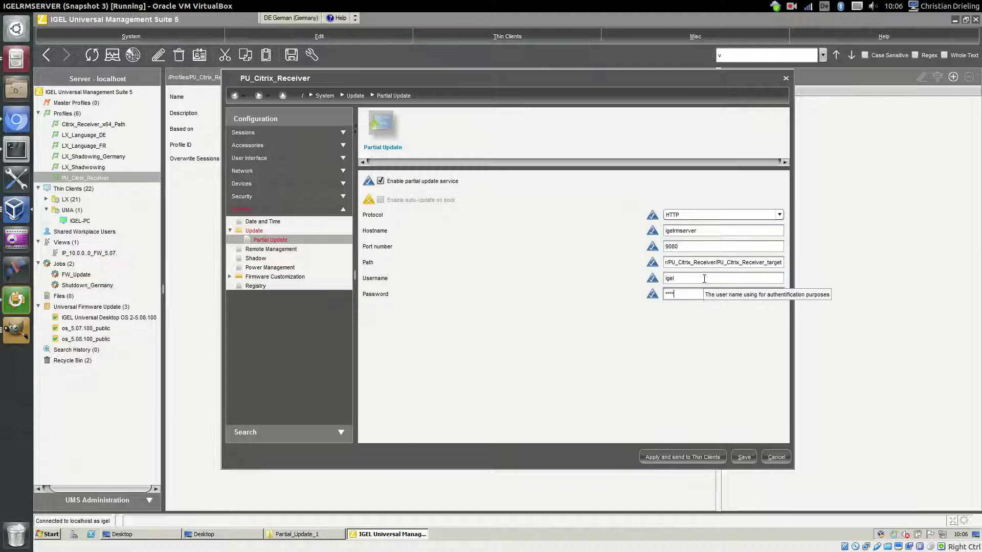
pyautogui.write('gel')
pyautogui.click(744, 457)
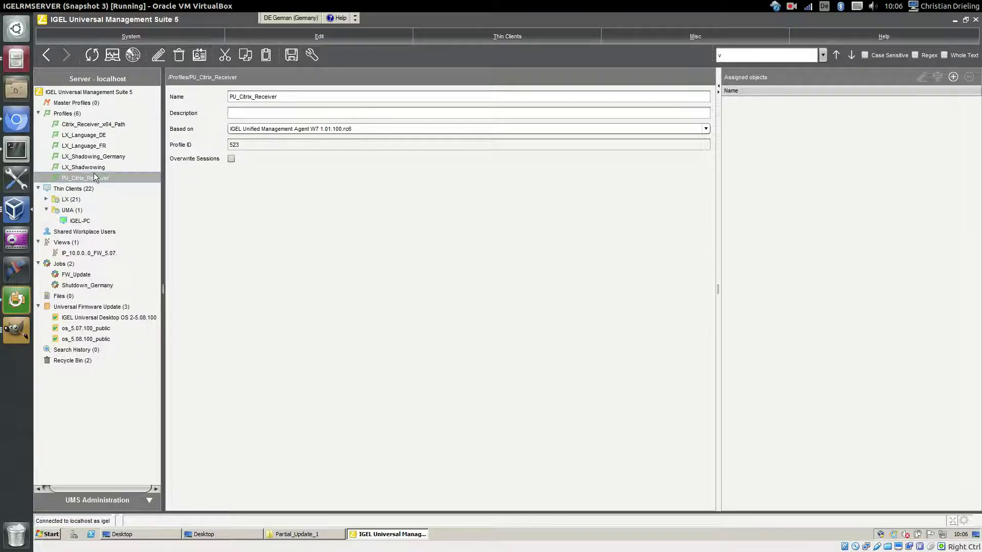
# Assign PU_Citrix_Receiver and Citrix_Receiver_x64_Path to the UMA folder, applying the update now
pyautogui.moveTo(93, 174); pyautogui.dragTo(83, 210)
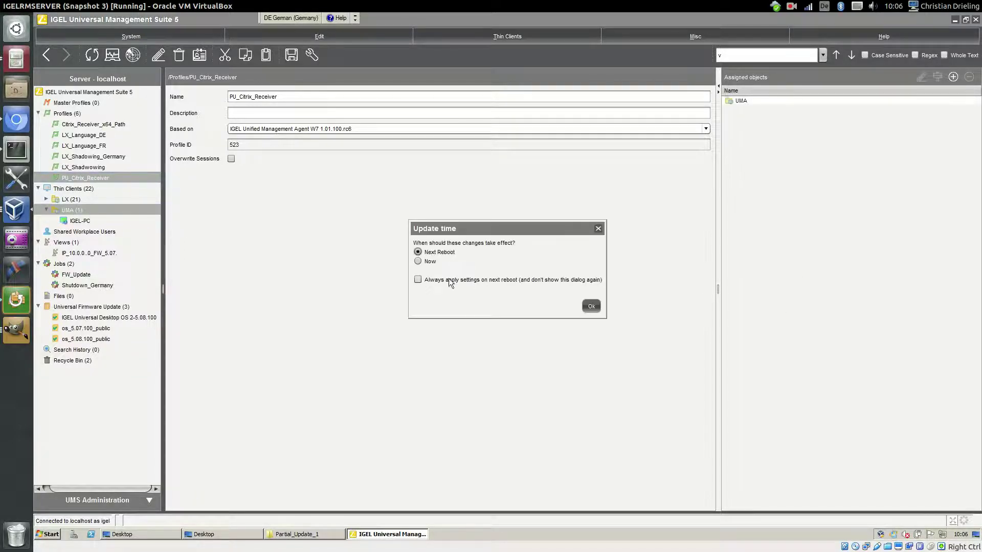
pyautogui.click(592, 305)
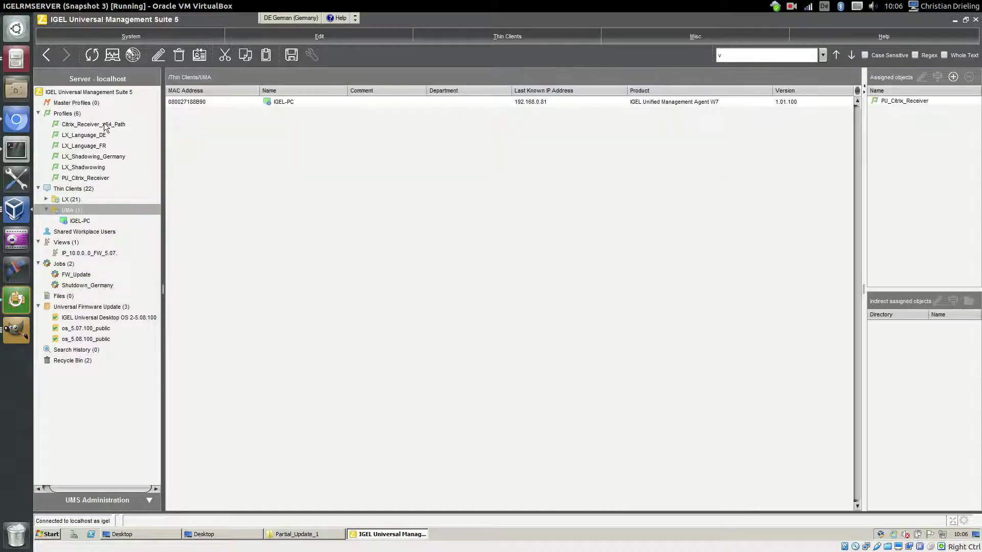
pyautogui.moveTo(105, 126); pyautogui.dragTo(93, 210)
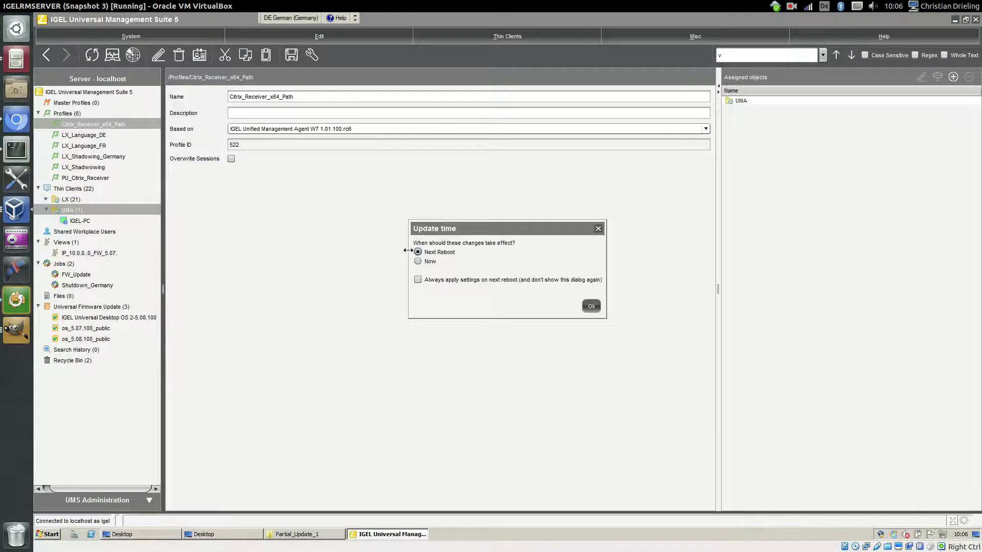
pyautogui.click(418, 262)
pyautogui.click(591, 306)
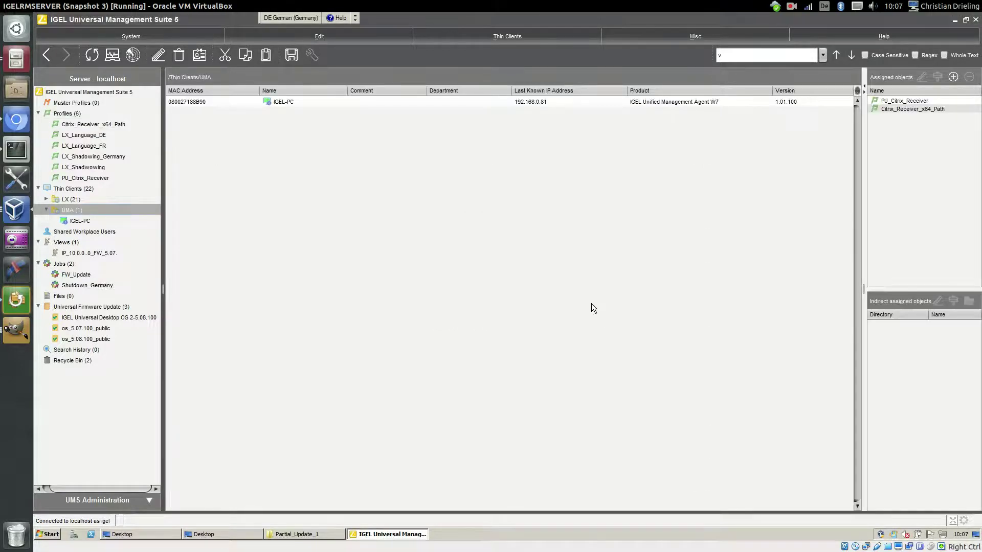
# Accept applying the new configuration on the Windows 7 client, then return to the UMS server window
pyautogui.hotkey('alt', 'Tab')
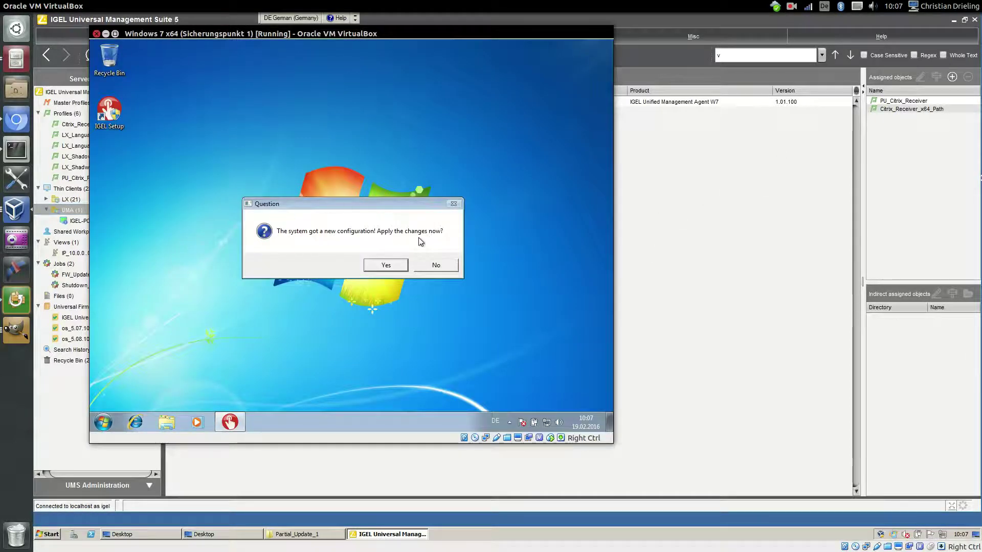
pyautogui.click(382, 266)
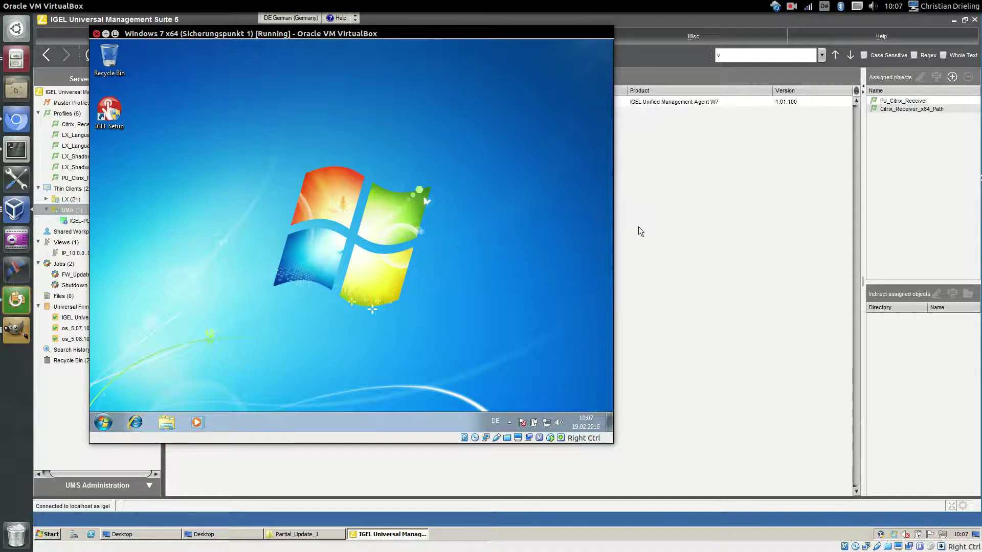
pyautogui.click(689, 236)
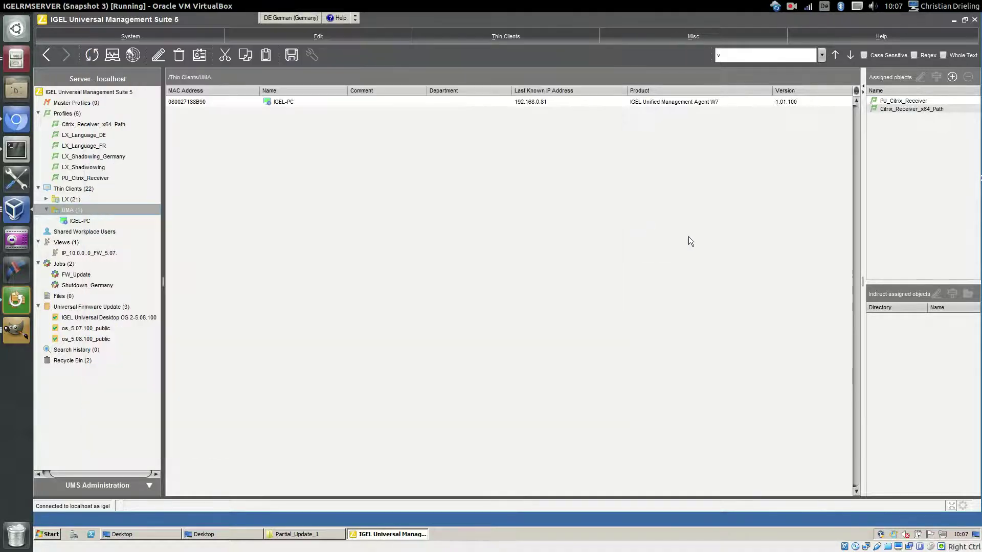
# Send a Partial Update to IGEL-PC via Update & snapshot commands
pyautogui.click(77, 222)
pyautogui.rightClick(80, 222)
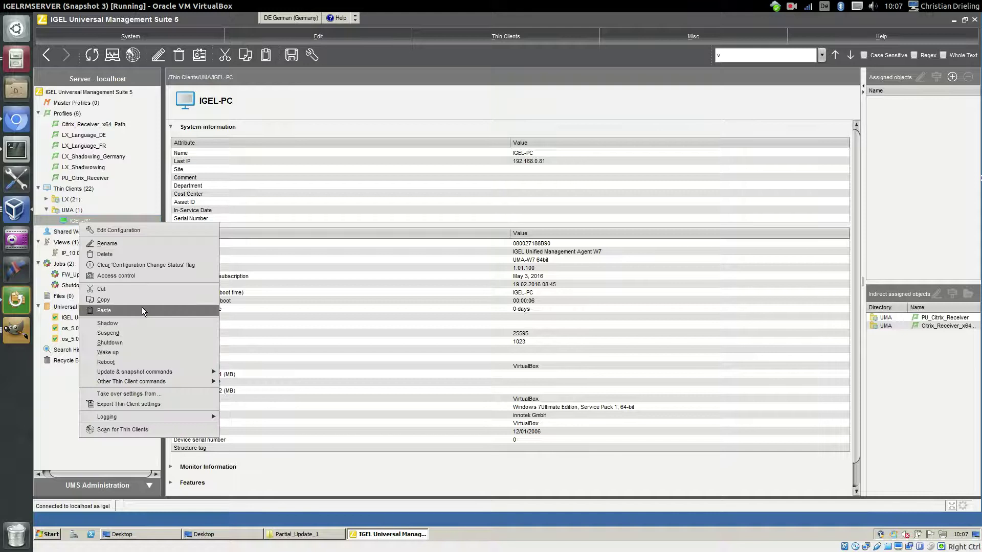
pyautogui.moveTo(176, 373)
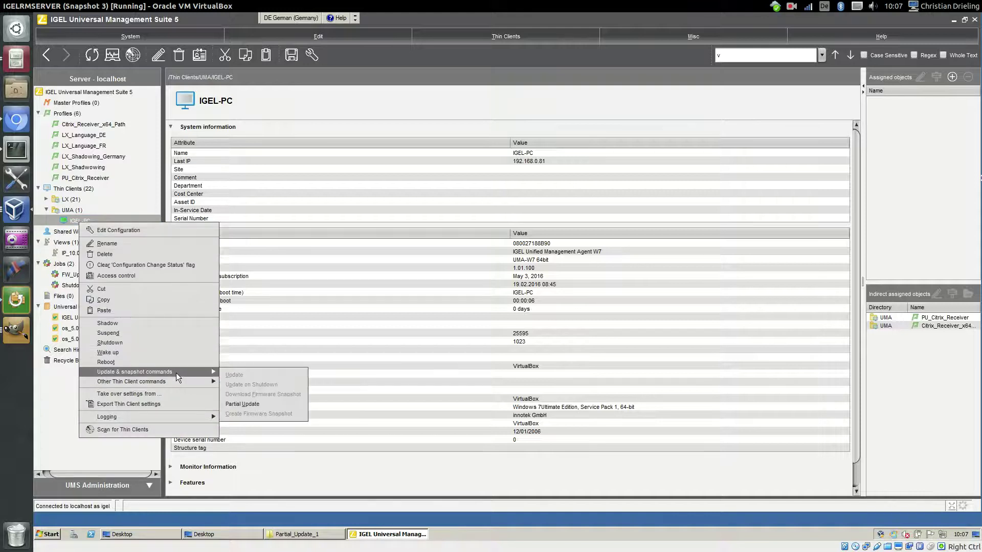
pyautogui.click(257, 404)
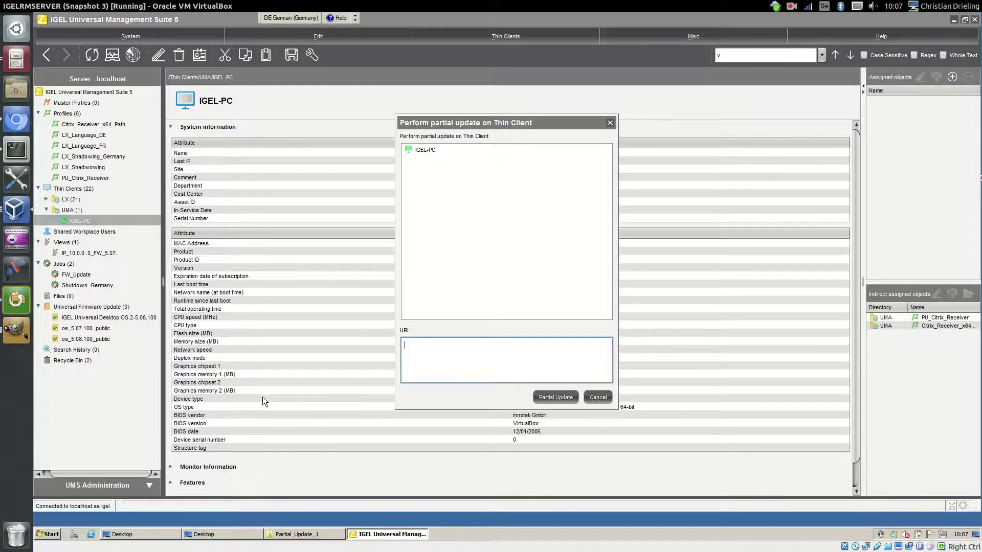
pyautogui.click(557, 402)
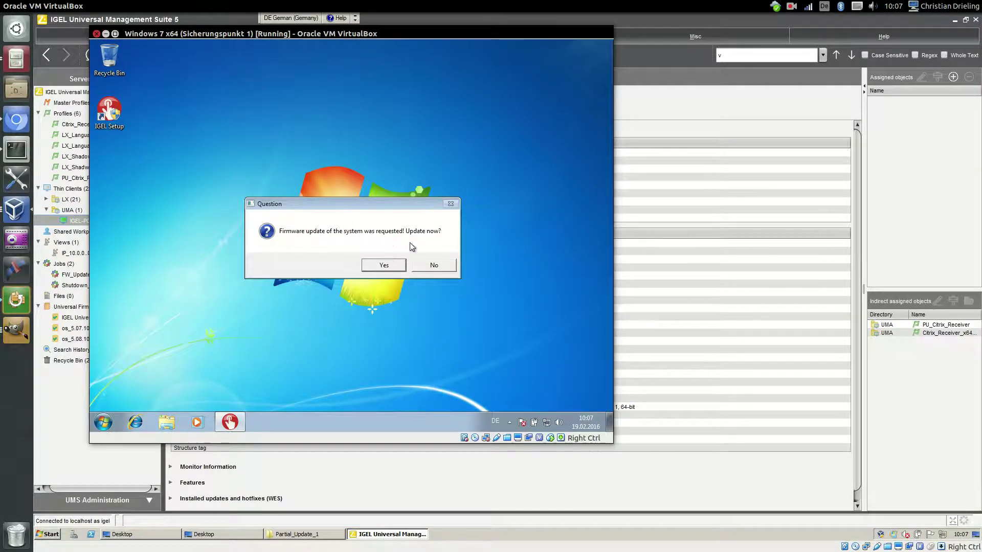
# Accept the firmware update prompt on the Windows 7 client so Citrix Receiver installs
pyautogui.click(383, 268)
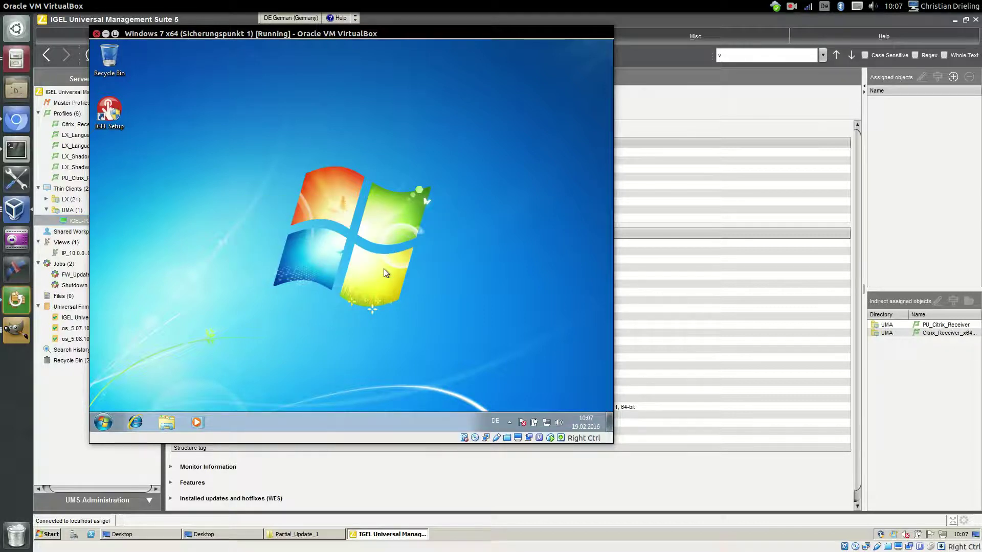